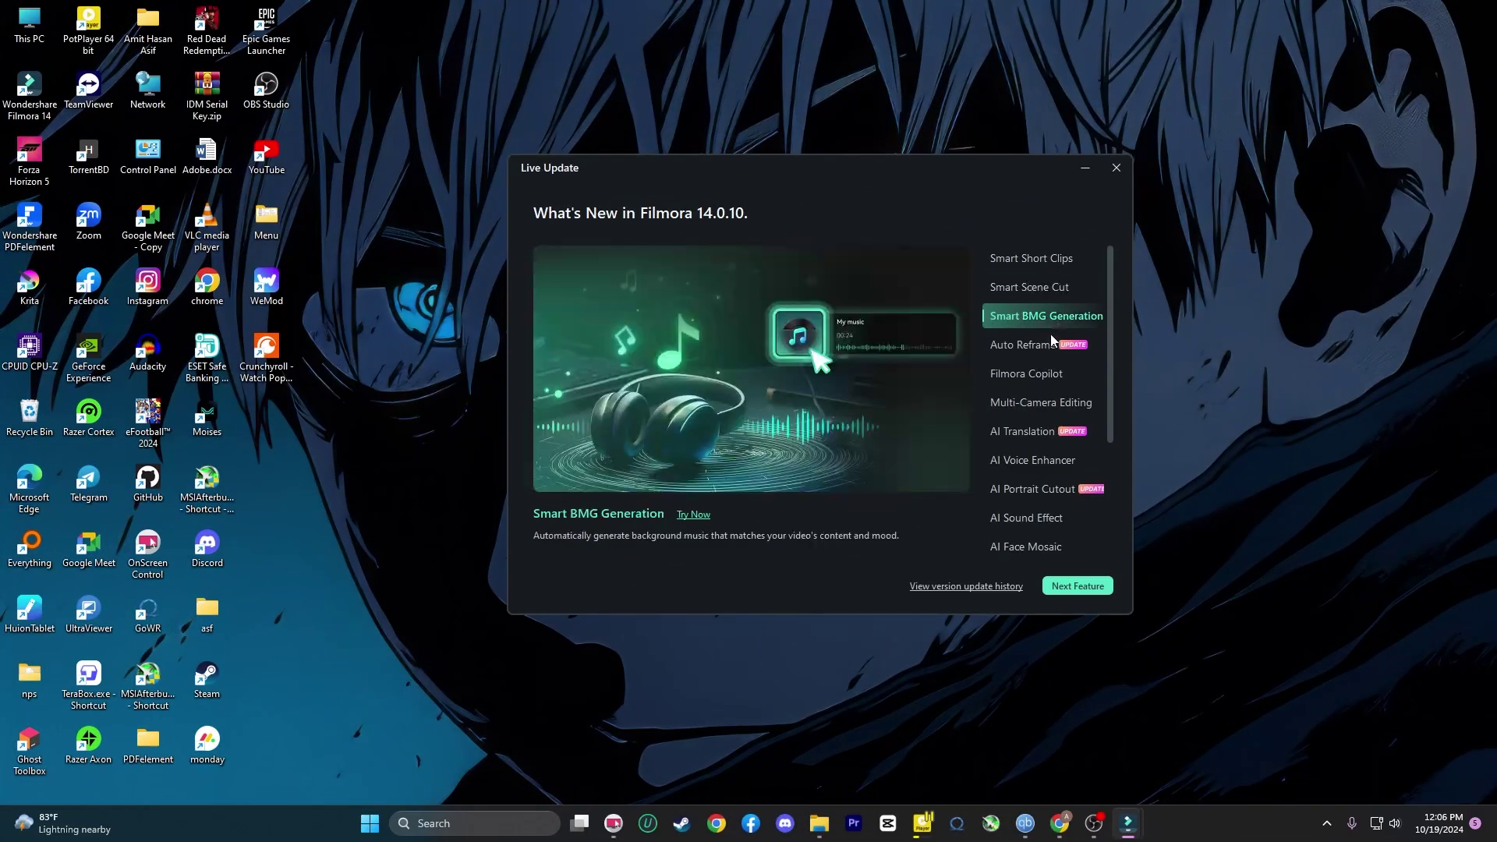
- Preview the AI Voice Enhancer, Portrait Cutout, Sound Effect, Face Mosaic, Color Palette, Video Enhancer and Smart Search features
left_click(1028, 438)
left_click(1023, 466)
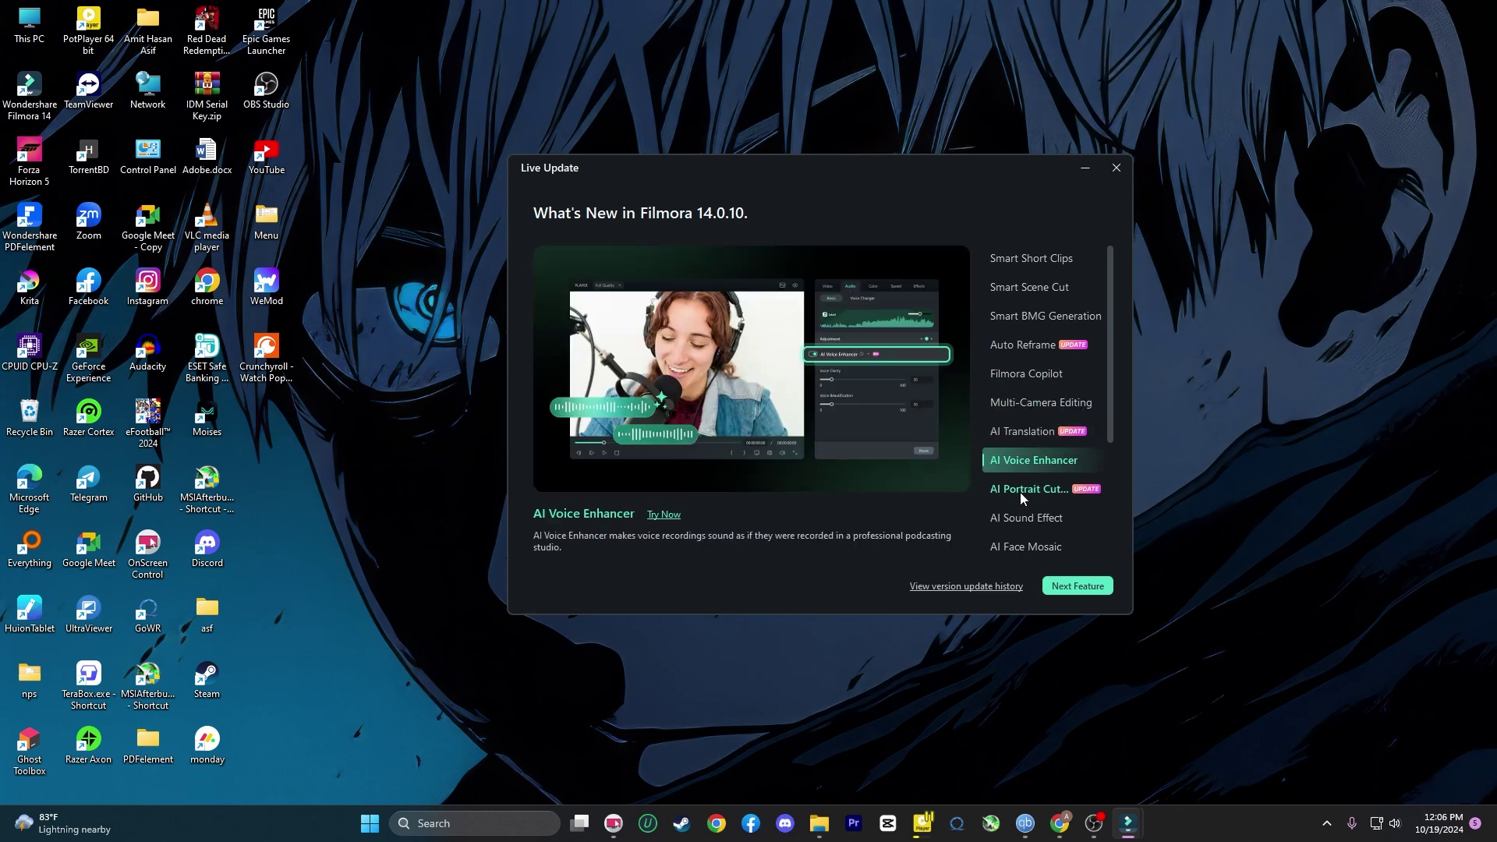
left_click(1020, 490)
scroll(1017, 499, "down", 1)
left_click(1014, 502)
scroll(1013, 503, "down", 2)
left_click(1022, 466)
left_click(1023, 495)
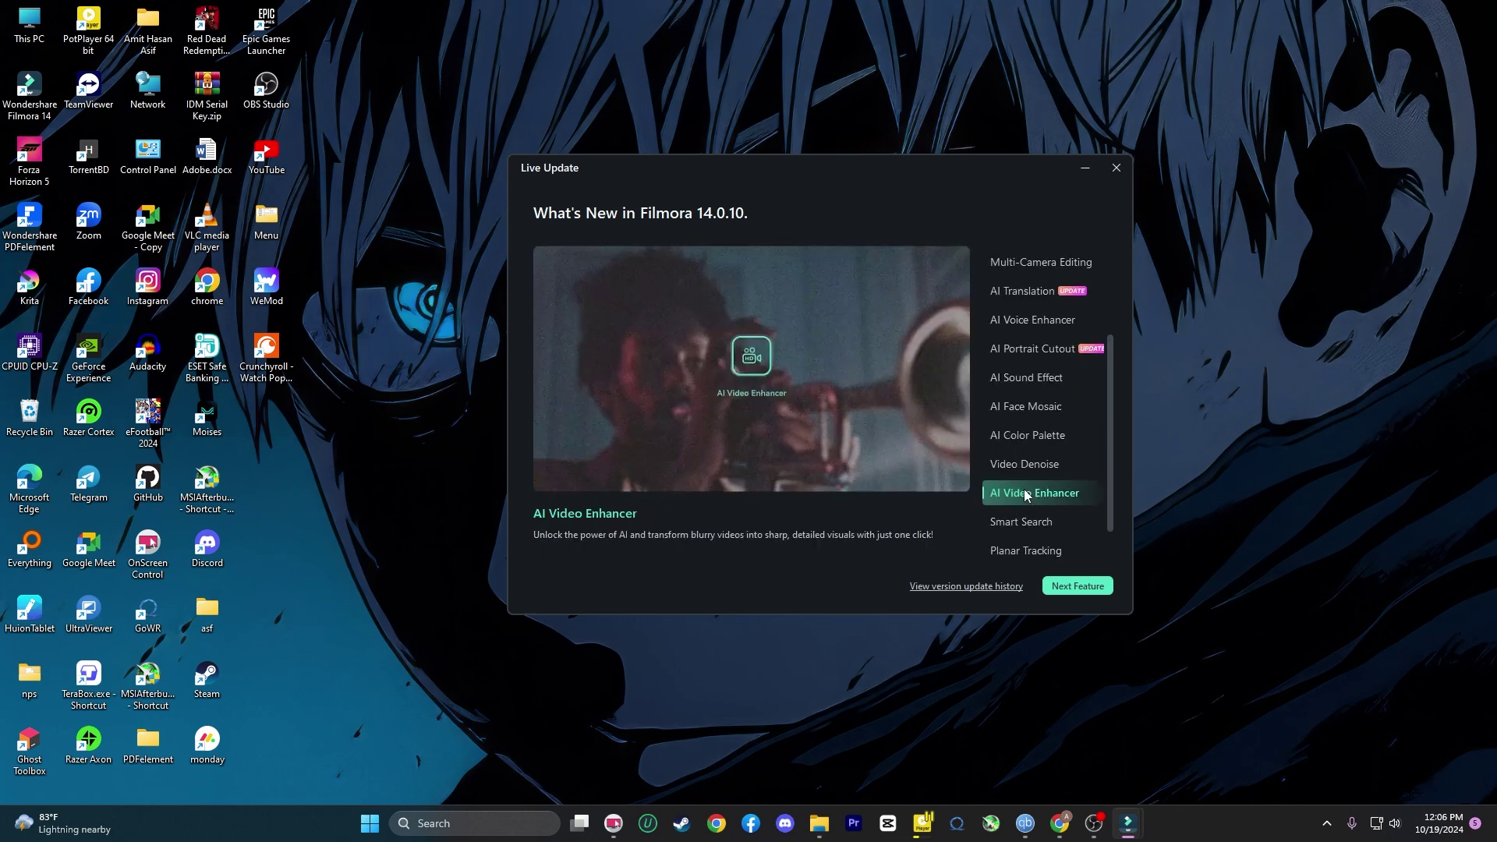
scroll(1023, 495, "down", 1)
left_click(1022, 489)
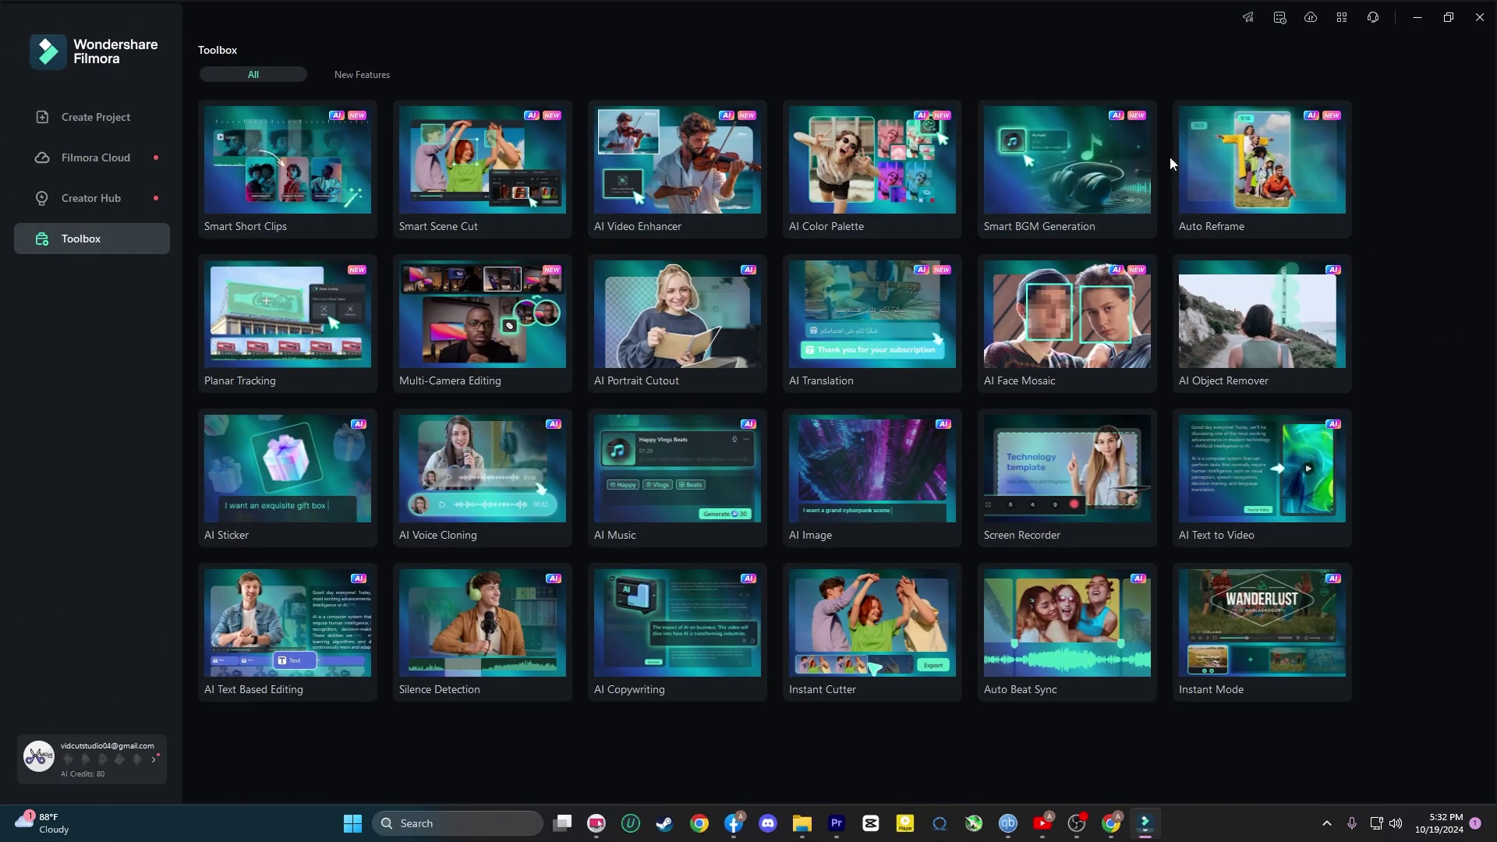
- Show only the newly added tools, then scroll down the Filmora 14 product page
left_click(351, 75)
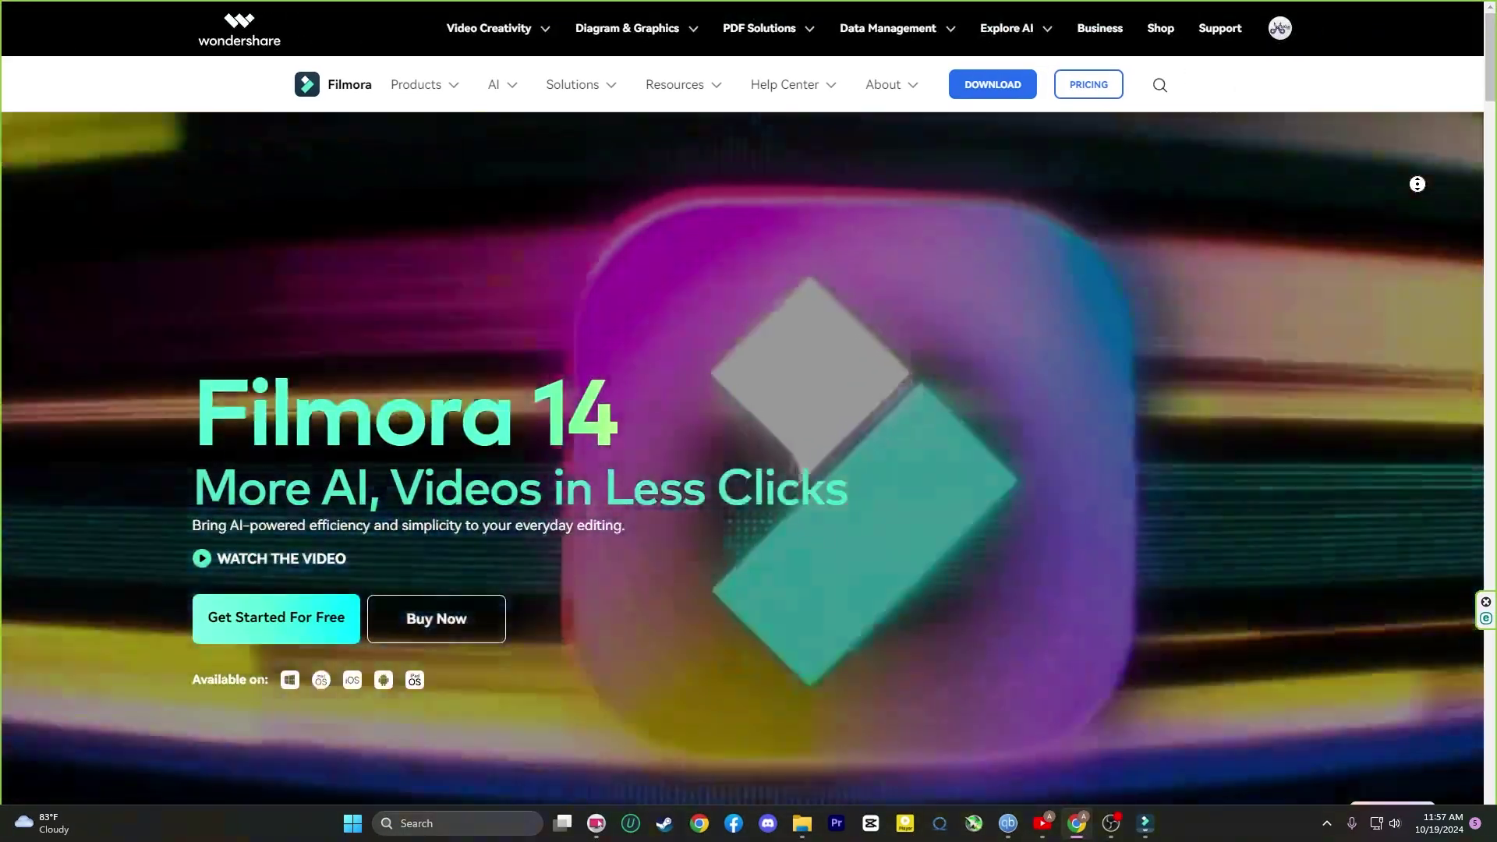
scroll(1423, 218, "down", 8)
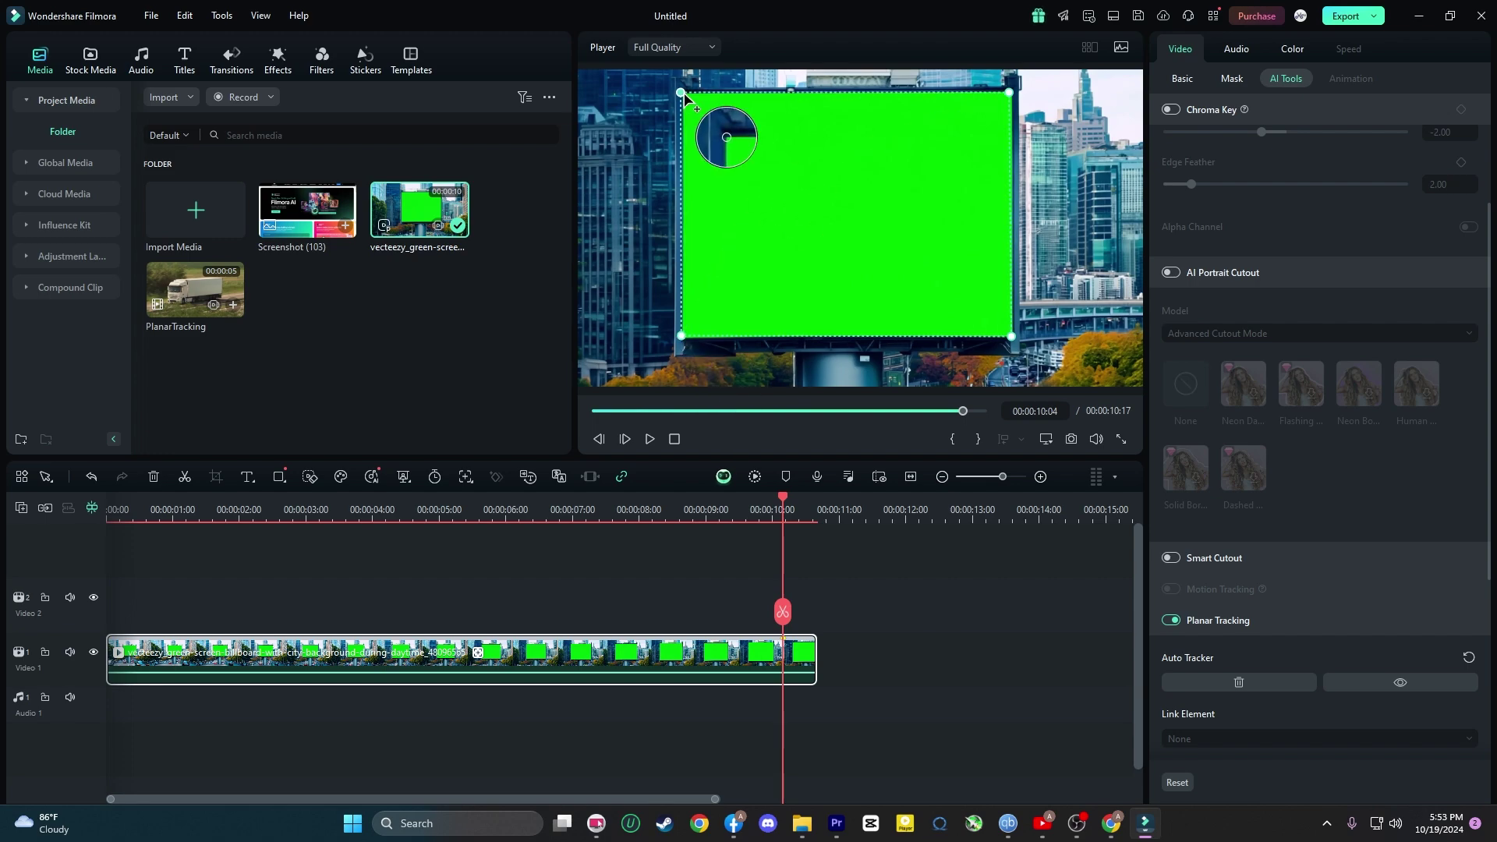
- Planar-track the billboard and link the Screenshot (103) image imported from the computer
scroll(1320, 702, "down", 1)
left_click(1319, 723)
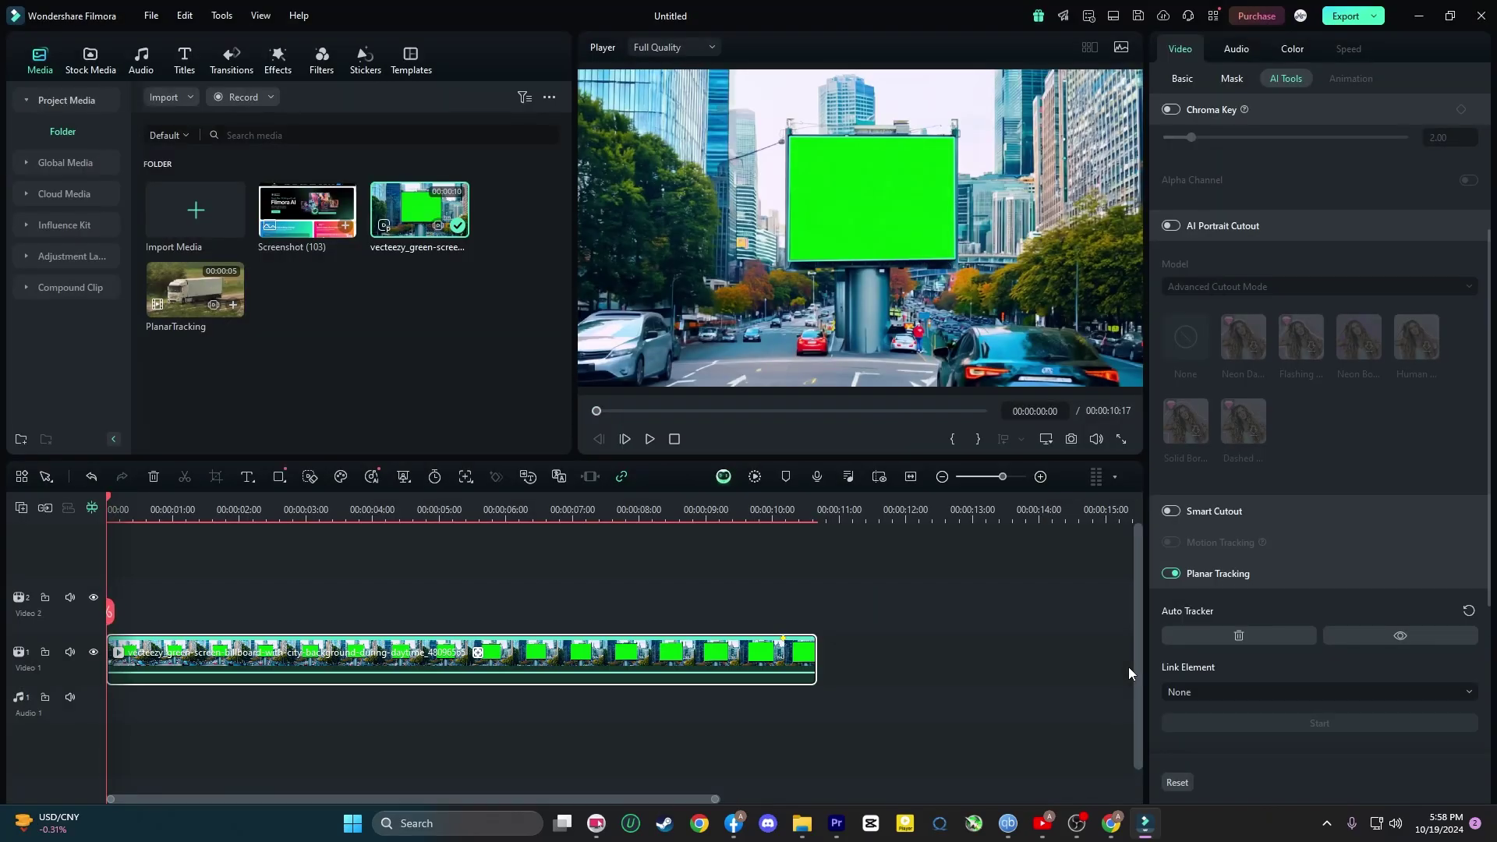
left_click(1205, 690)
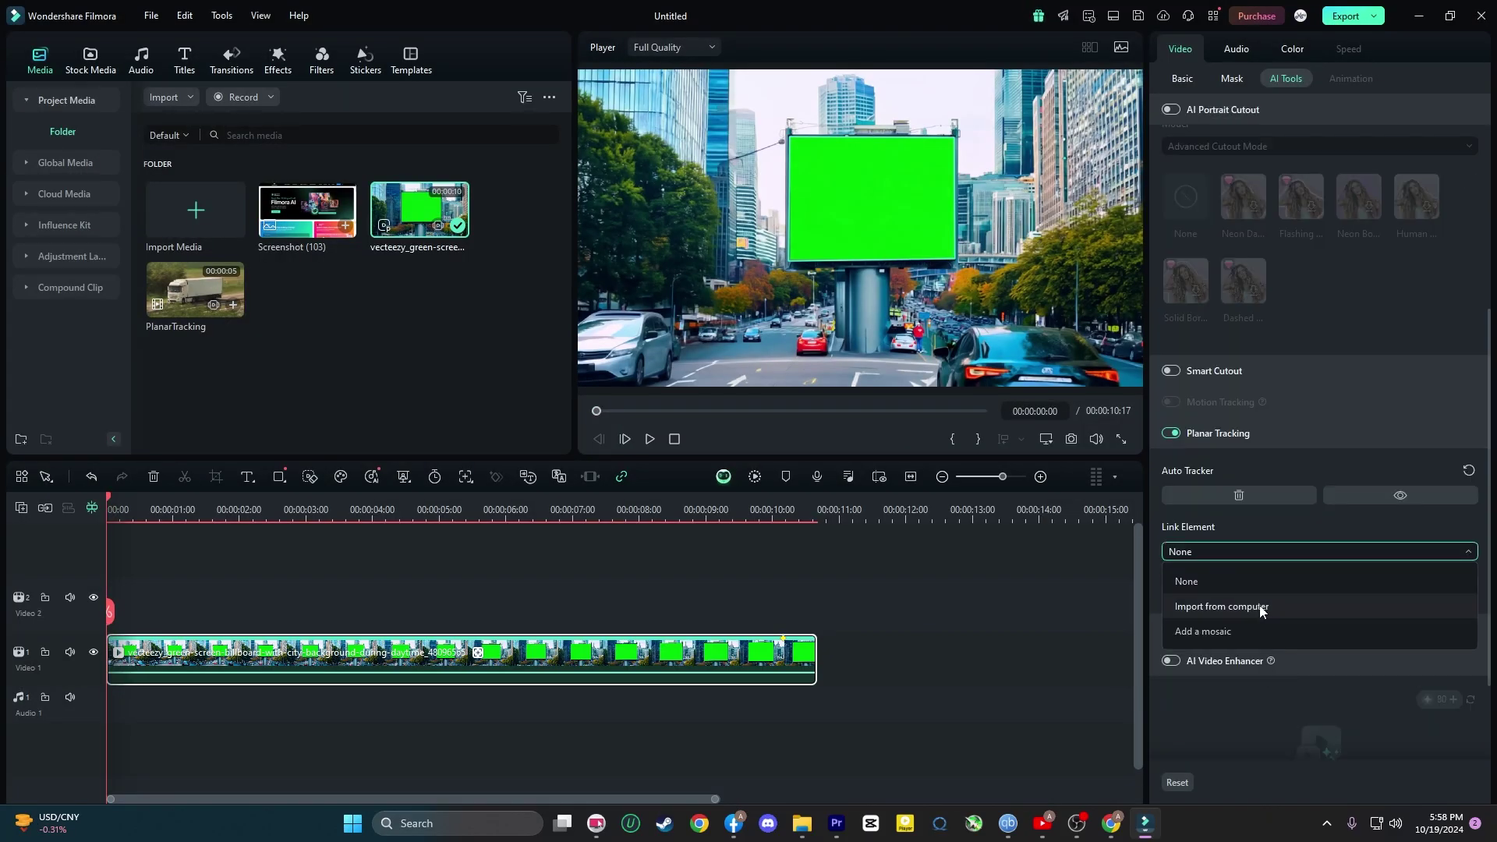
left_click(1209, 606)
left_click(637, 394)
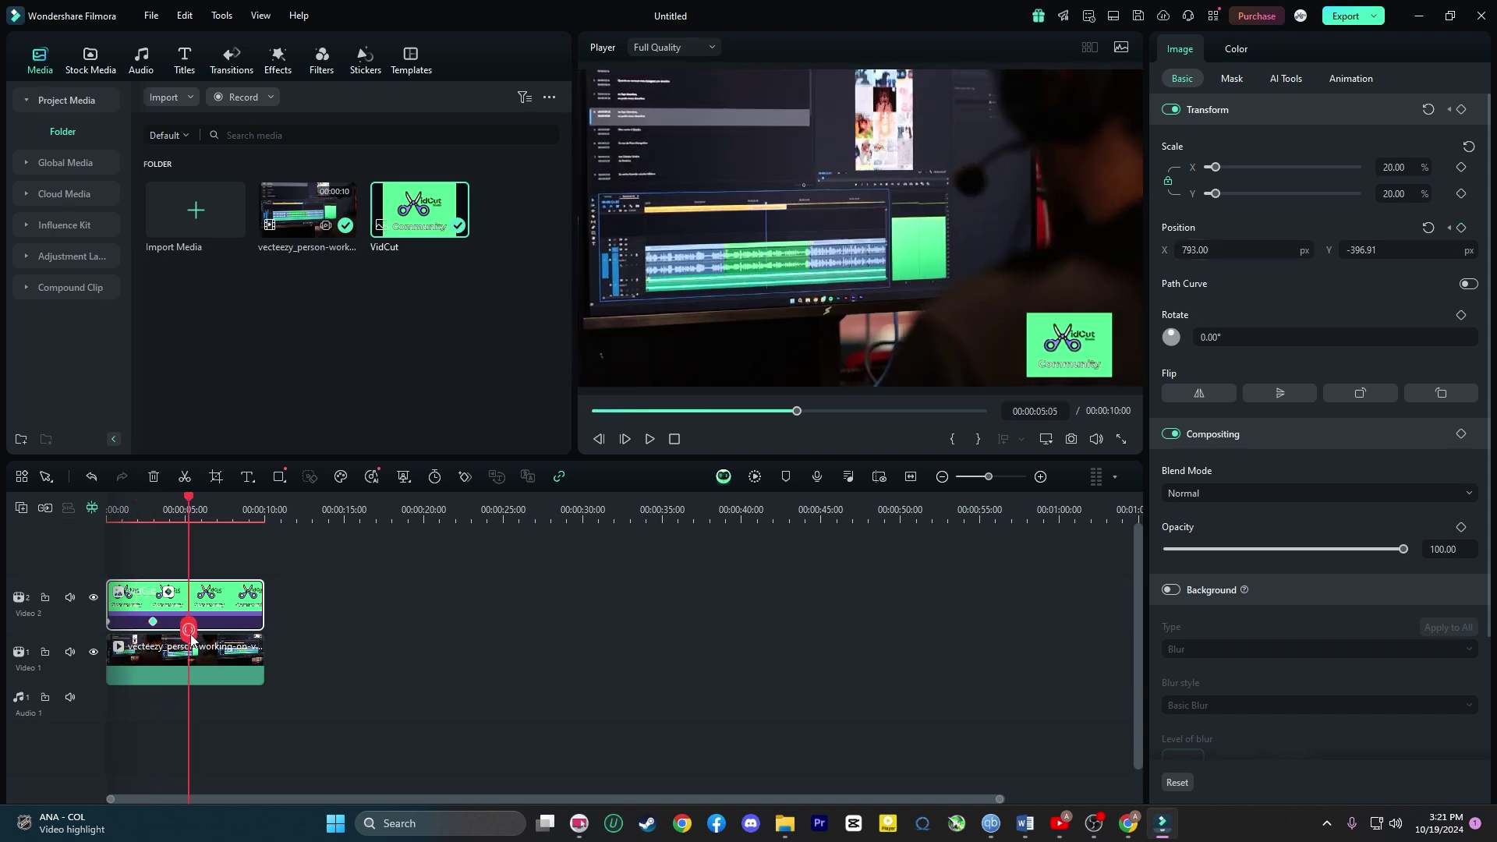
- Scrub ahead to check the logo's keyframed position, then play back its sliding motion
left_click_drag(191, 639, 241, 619)
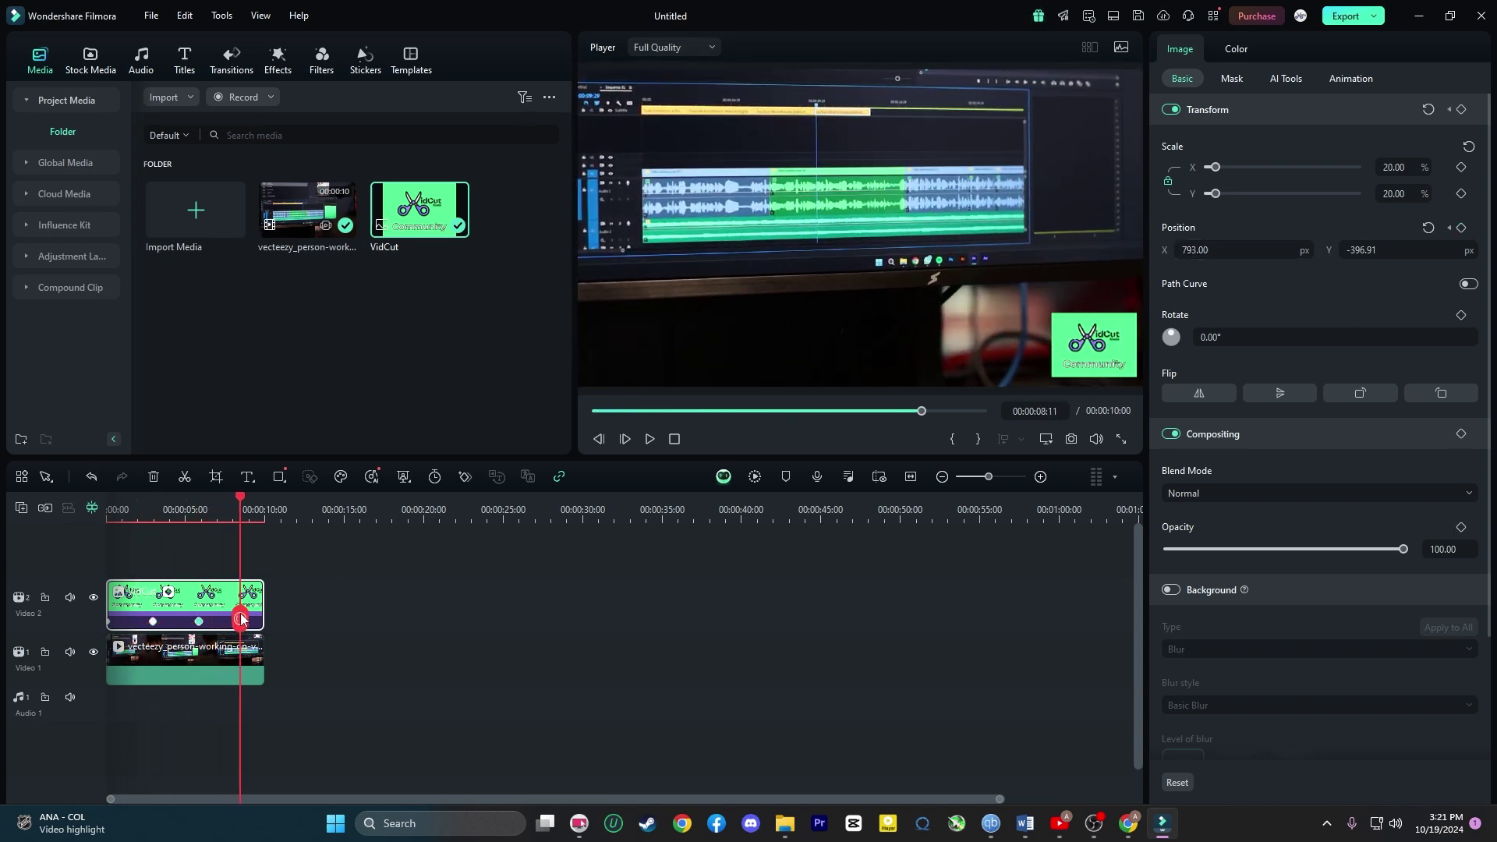
key("space")
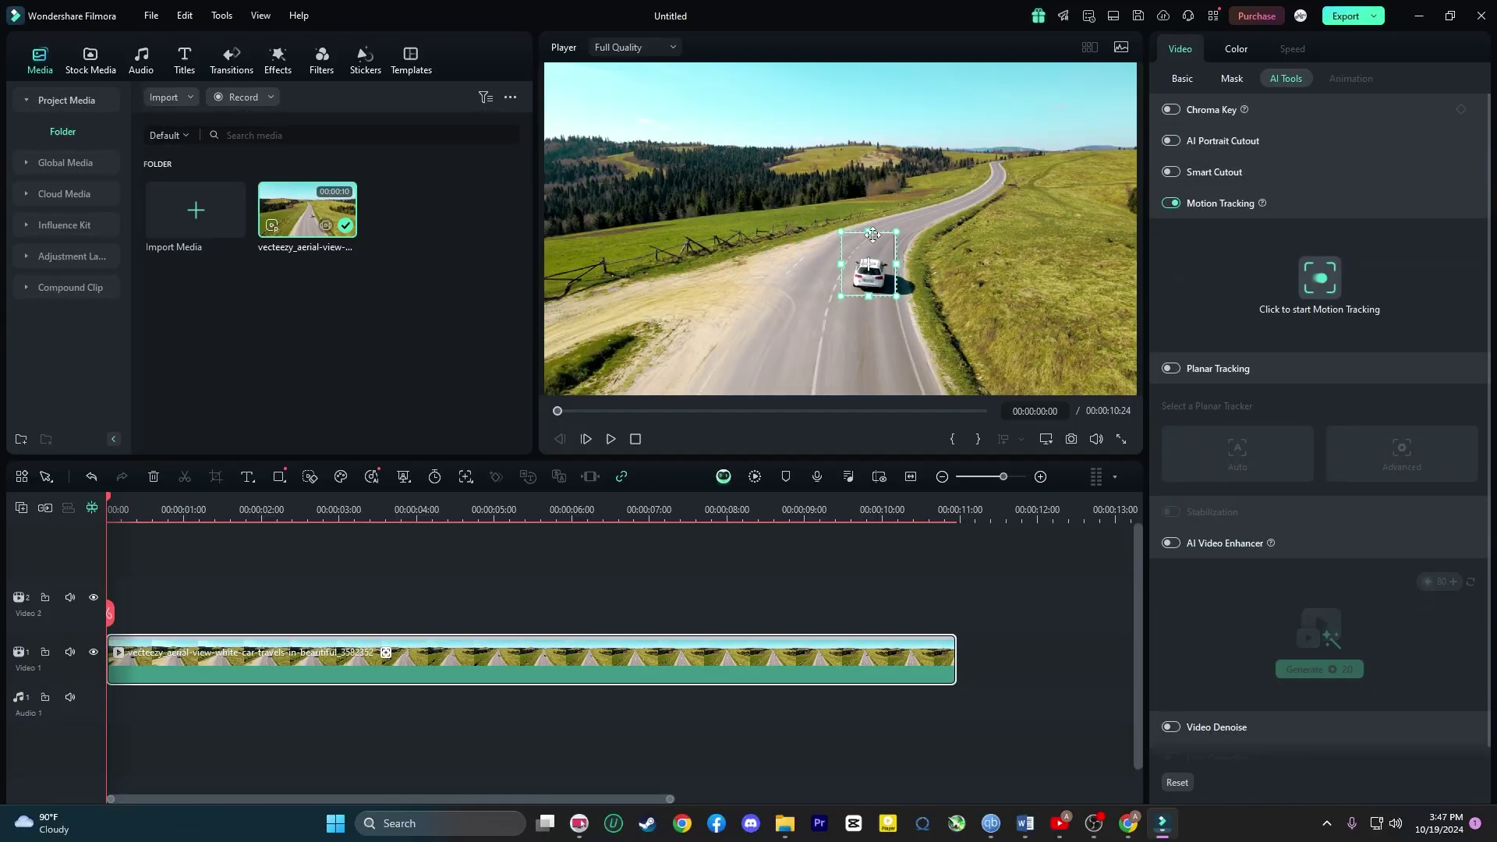
- Track the white car, add a RAFI title positioned just above it, and preview it
left_click(1320, 279)
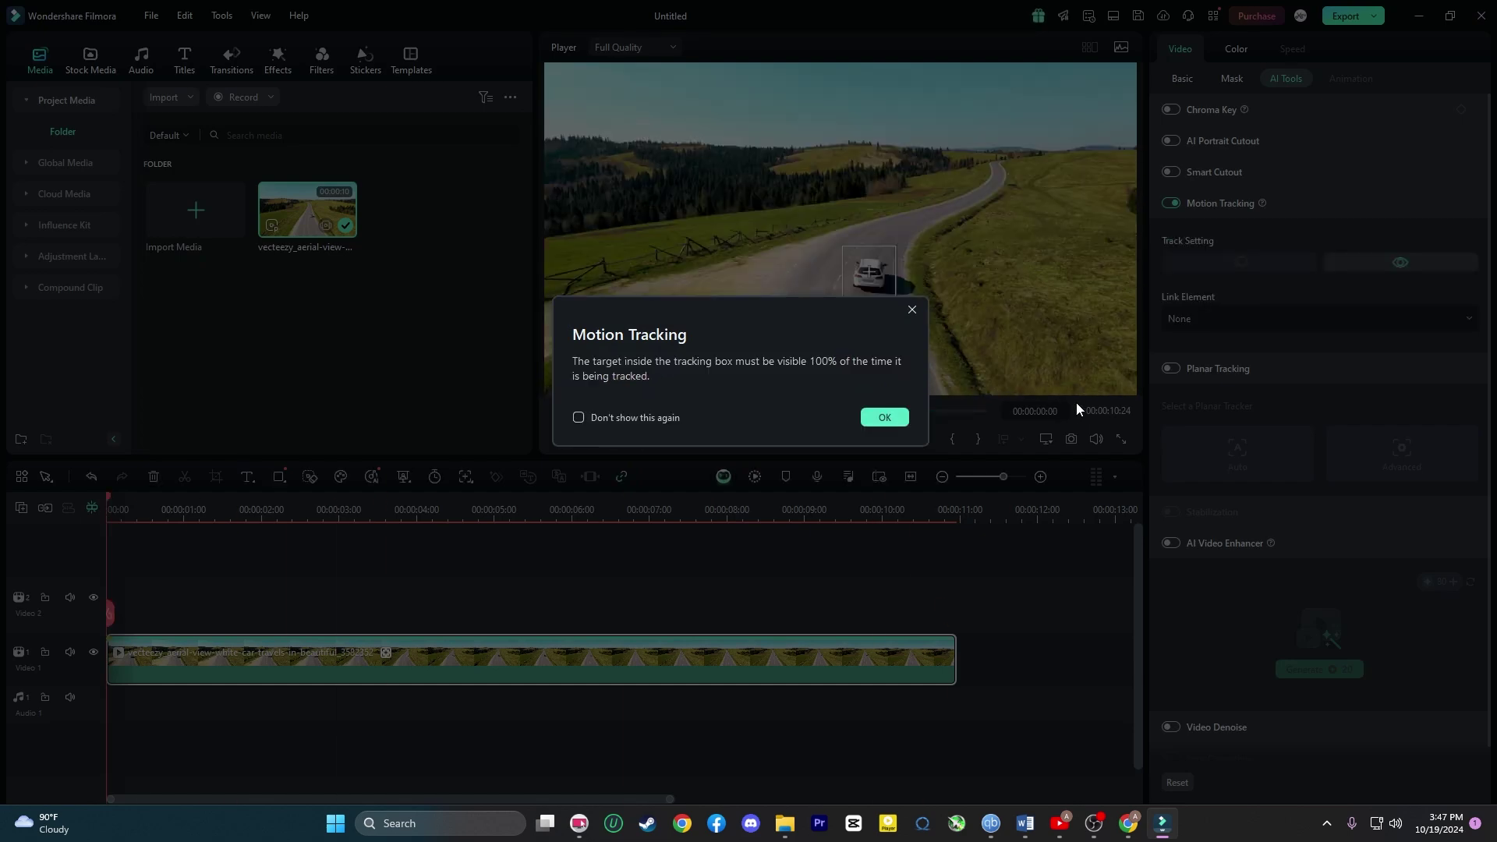
left_click(882, 417)
left_click(184, 58)
left_click_drag(164, 548, 164, 600)
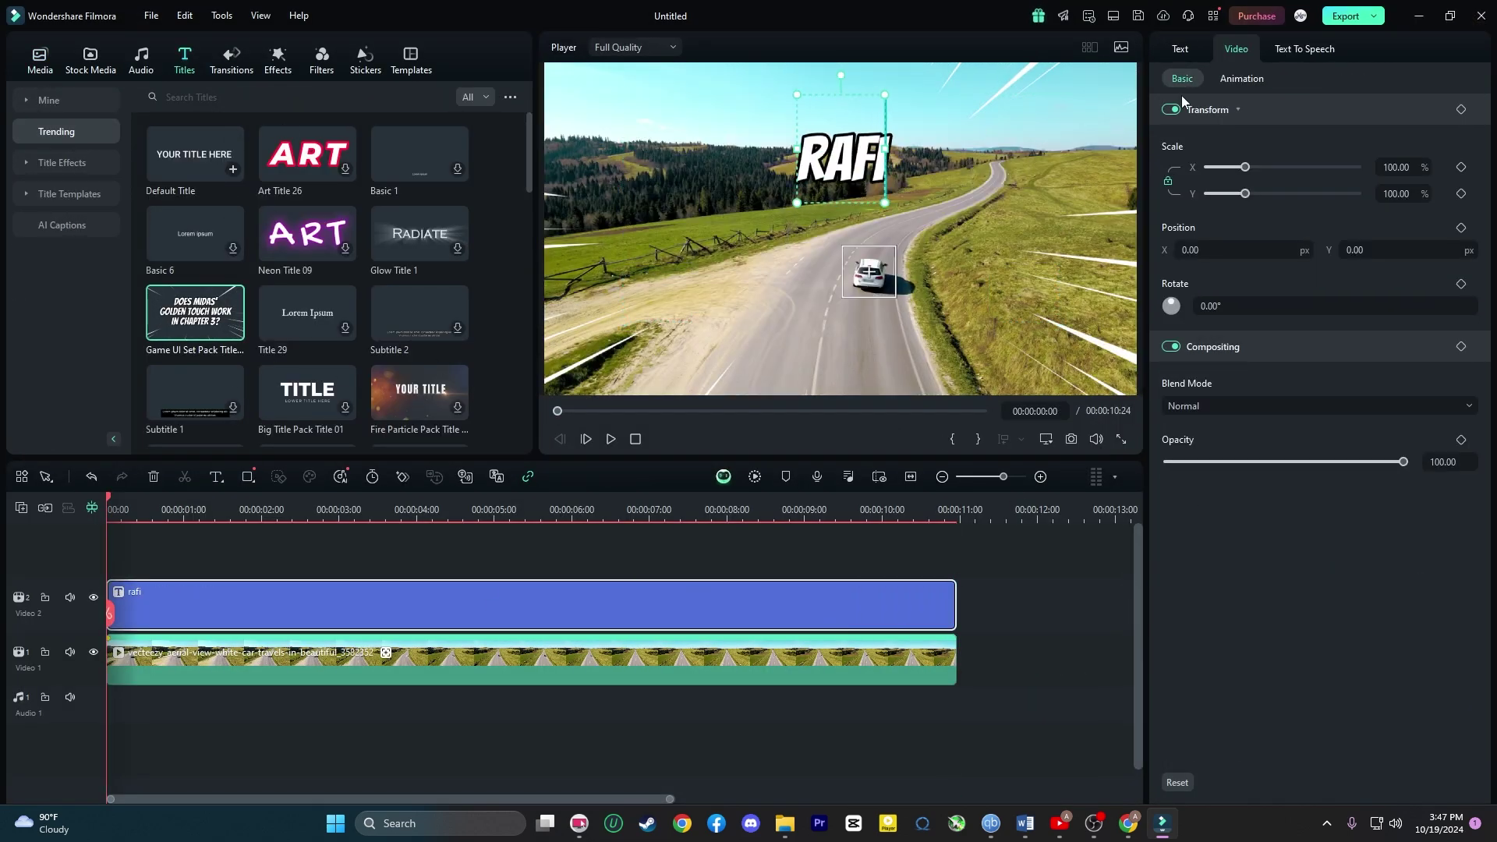
left_click_drag(856, 160, 884, 211)
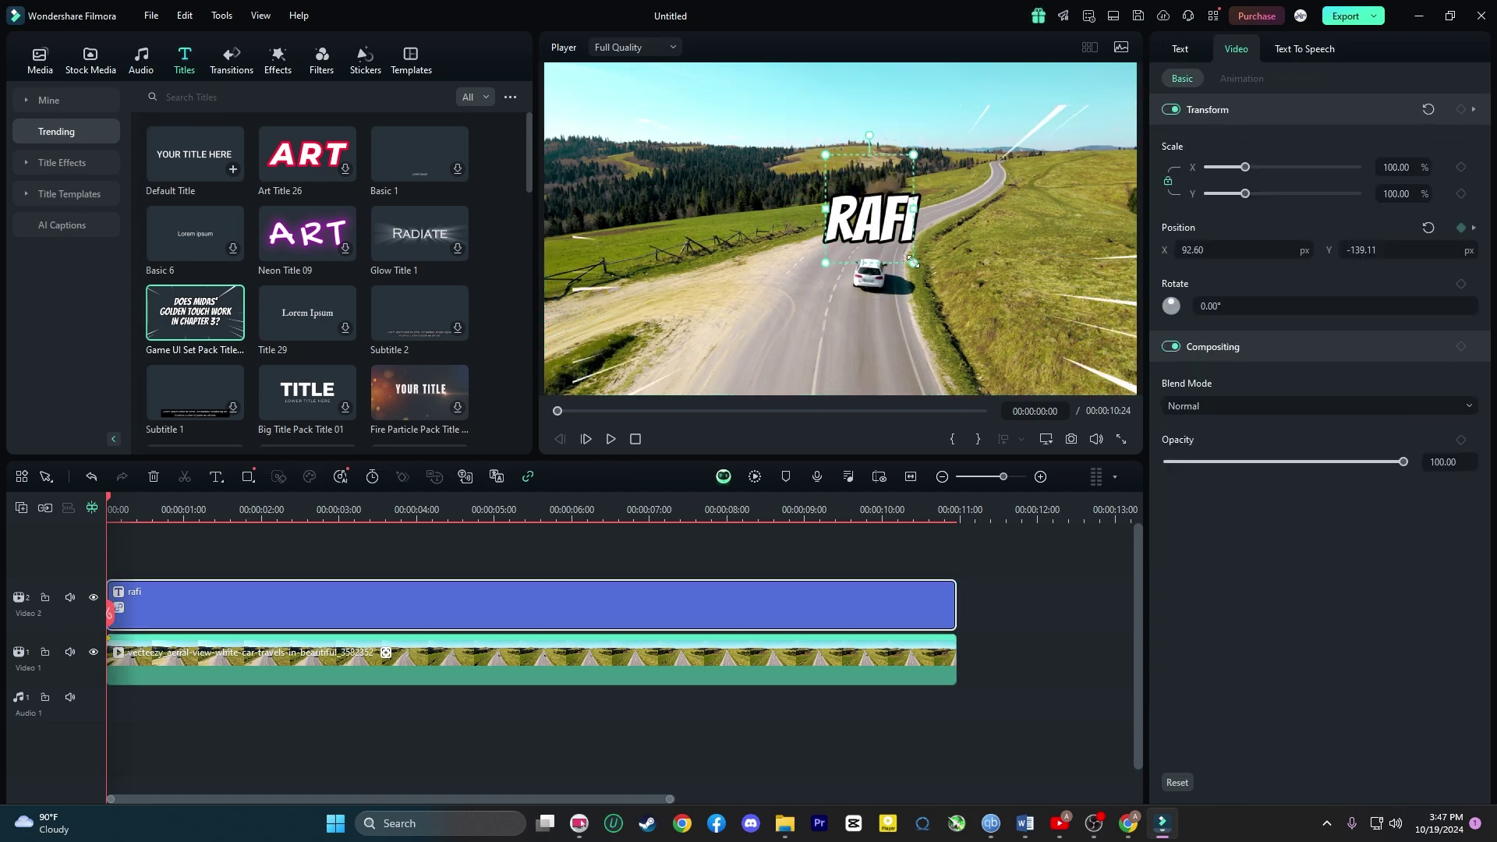
key("space")
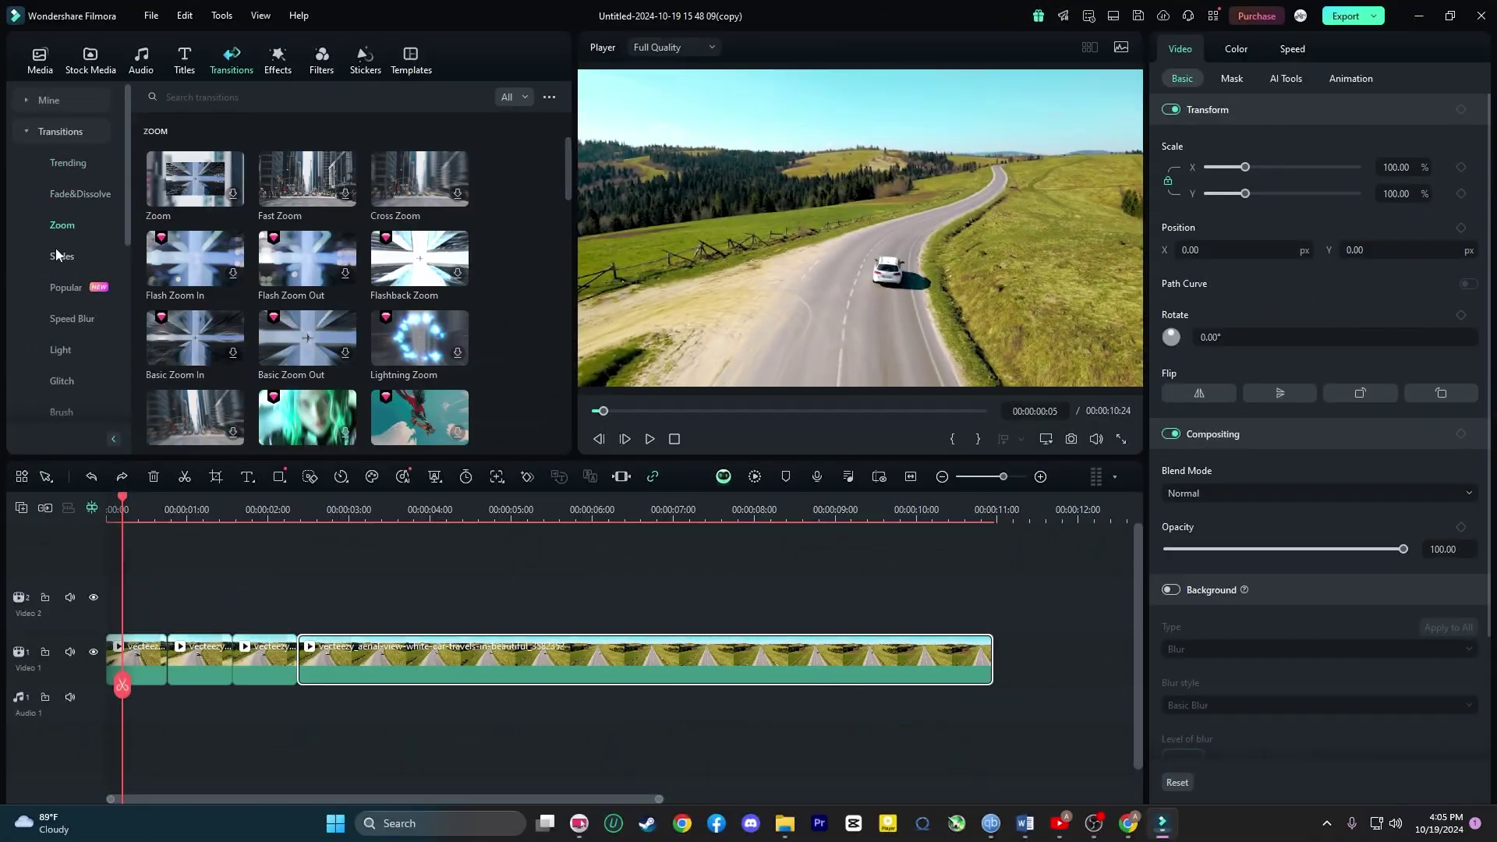
- Add a transition between the opening clips
left_click(62, 316)
left_click(62, 378)
scroll(61, 317, "down", 2)
left_click(60, 317)
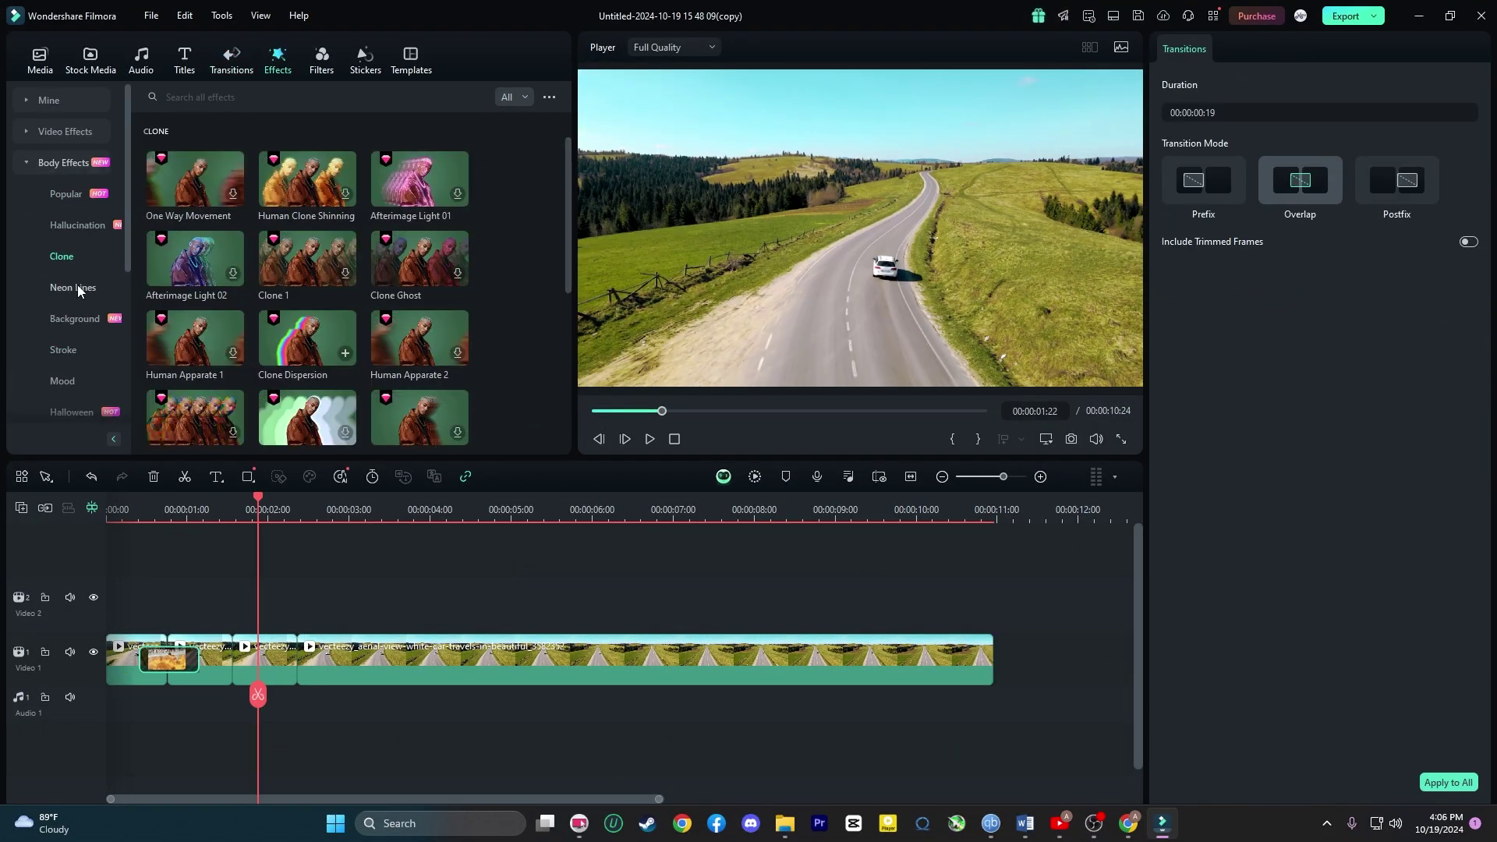
- Add the Clone Dispersion effect and apply the Cool Film filter to the first clip
left_click(345, 354)
left_click(61, 381)
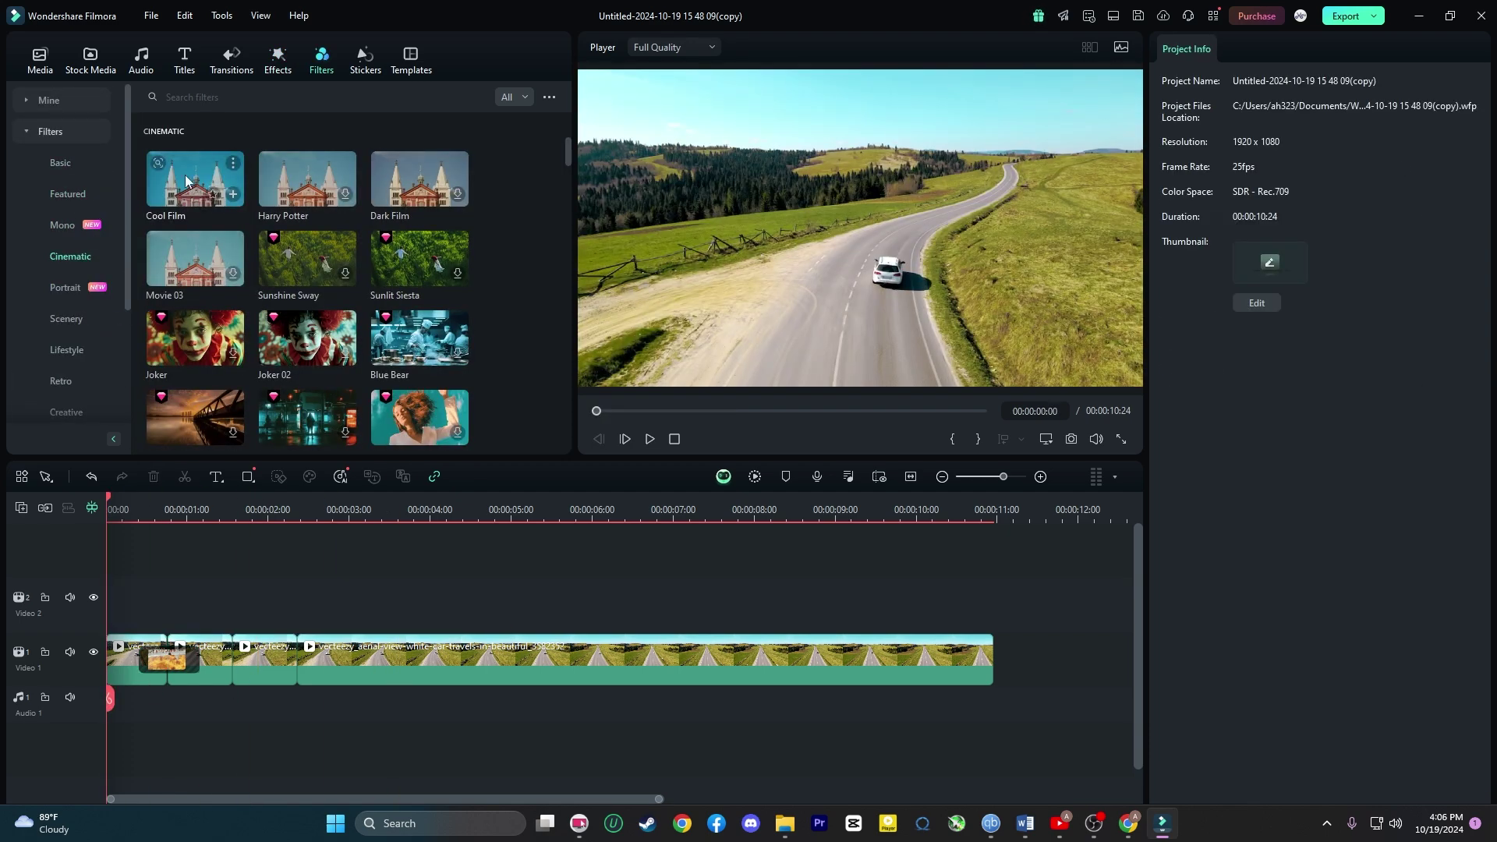
left_click_drag(131, 647, 133, 659)
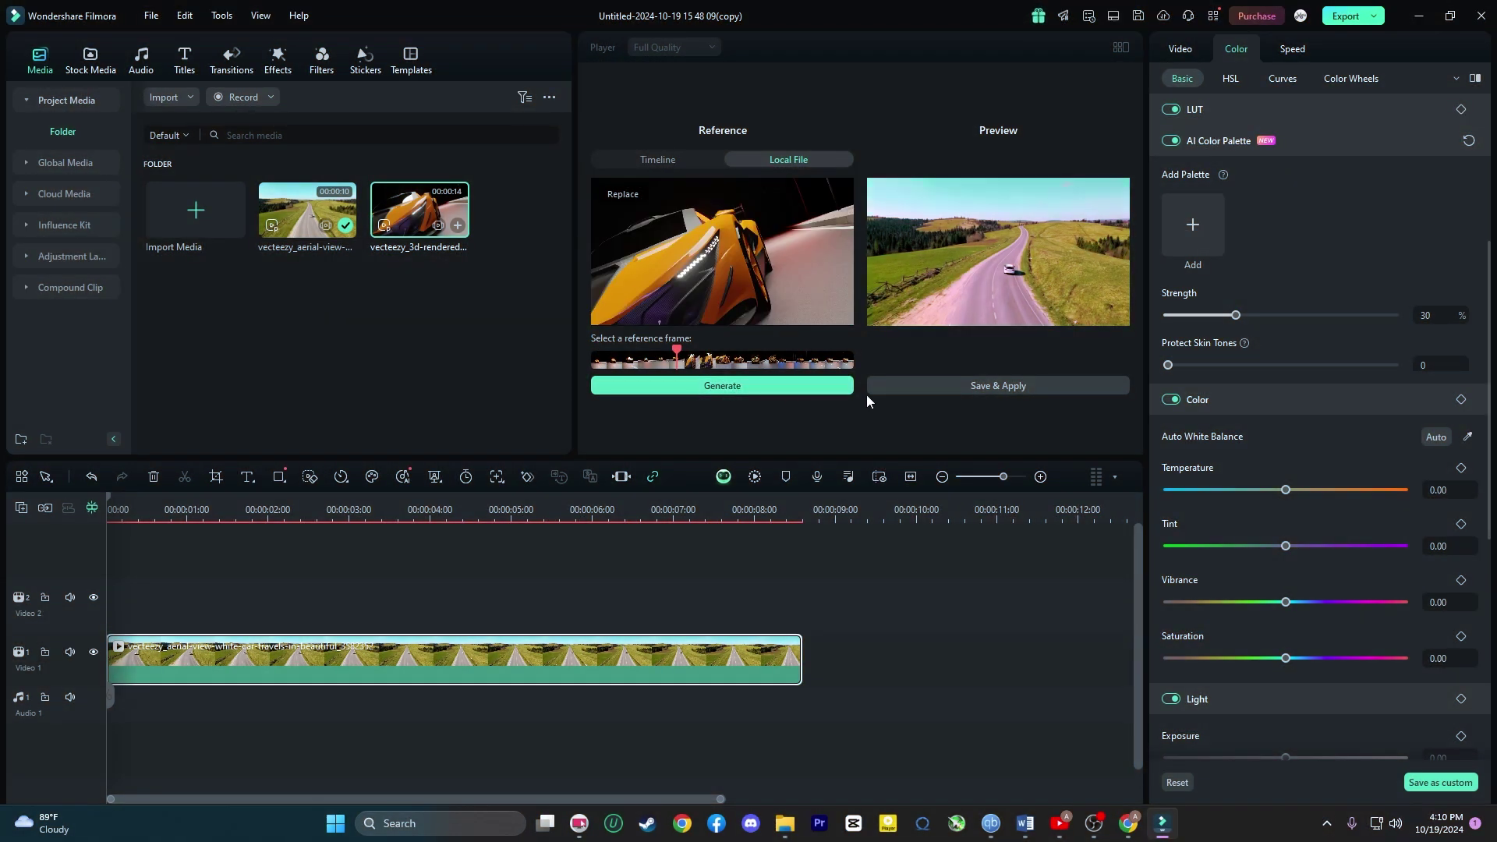
- Save and apply the colour match as My Palette1, scrubbing the clip to compare
left_click(933, 388)
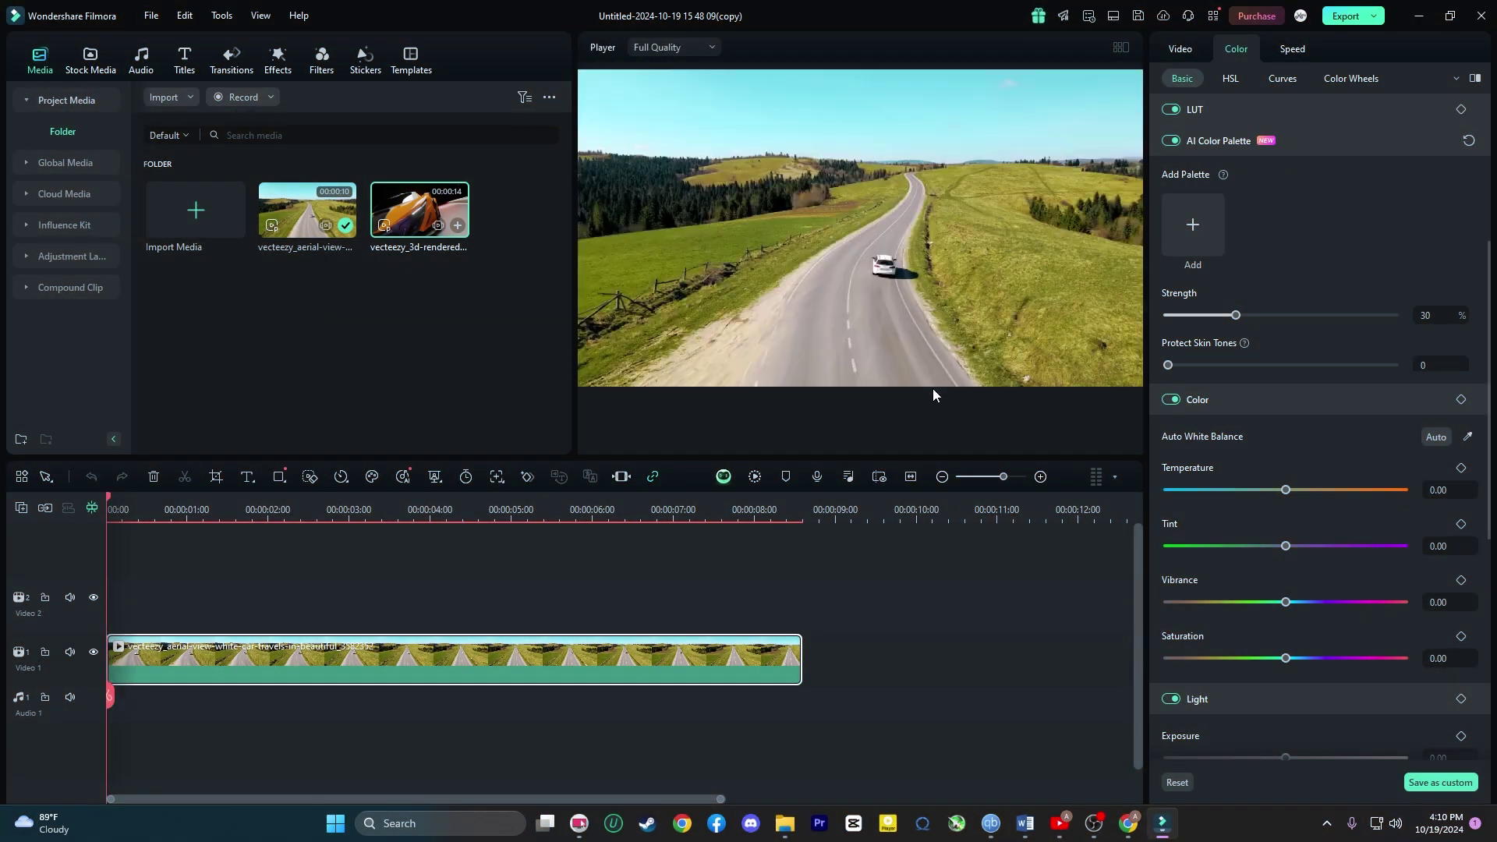
left_click_drag(109, 697, 267, 697)
key("ctrl+z")
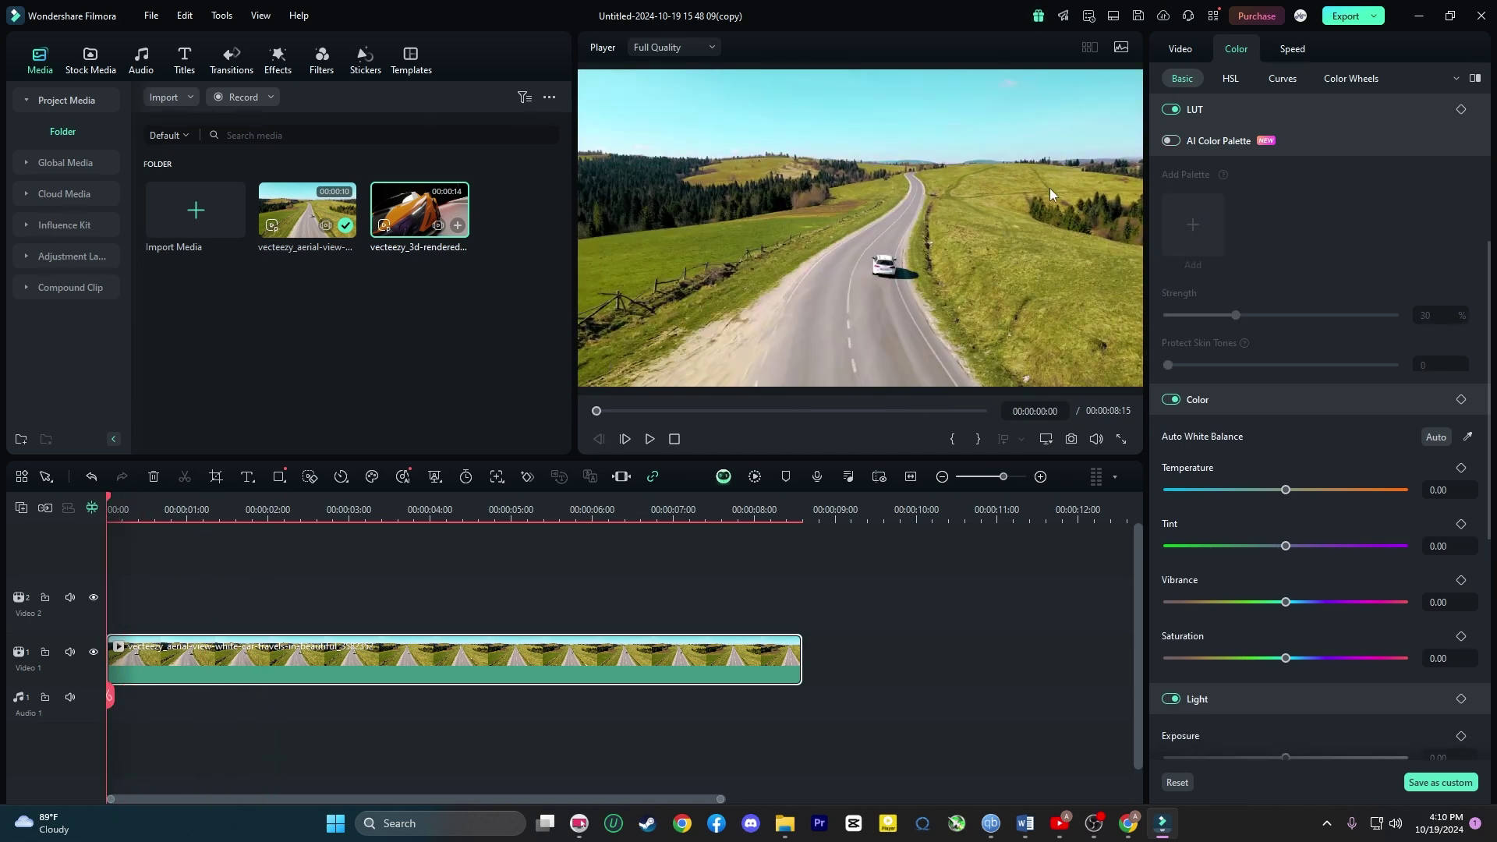
- Switch between the Video and Color tabs and turn AI Color Palette back on
left_click(1181, 50)
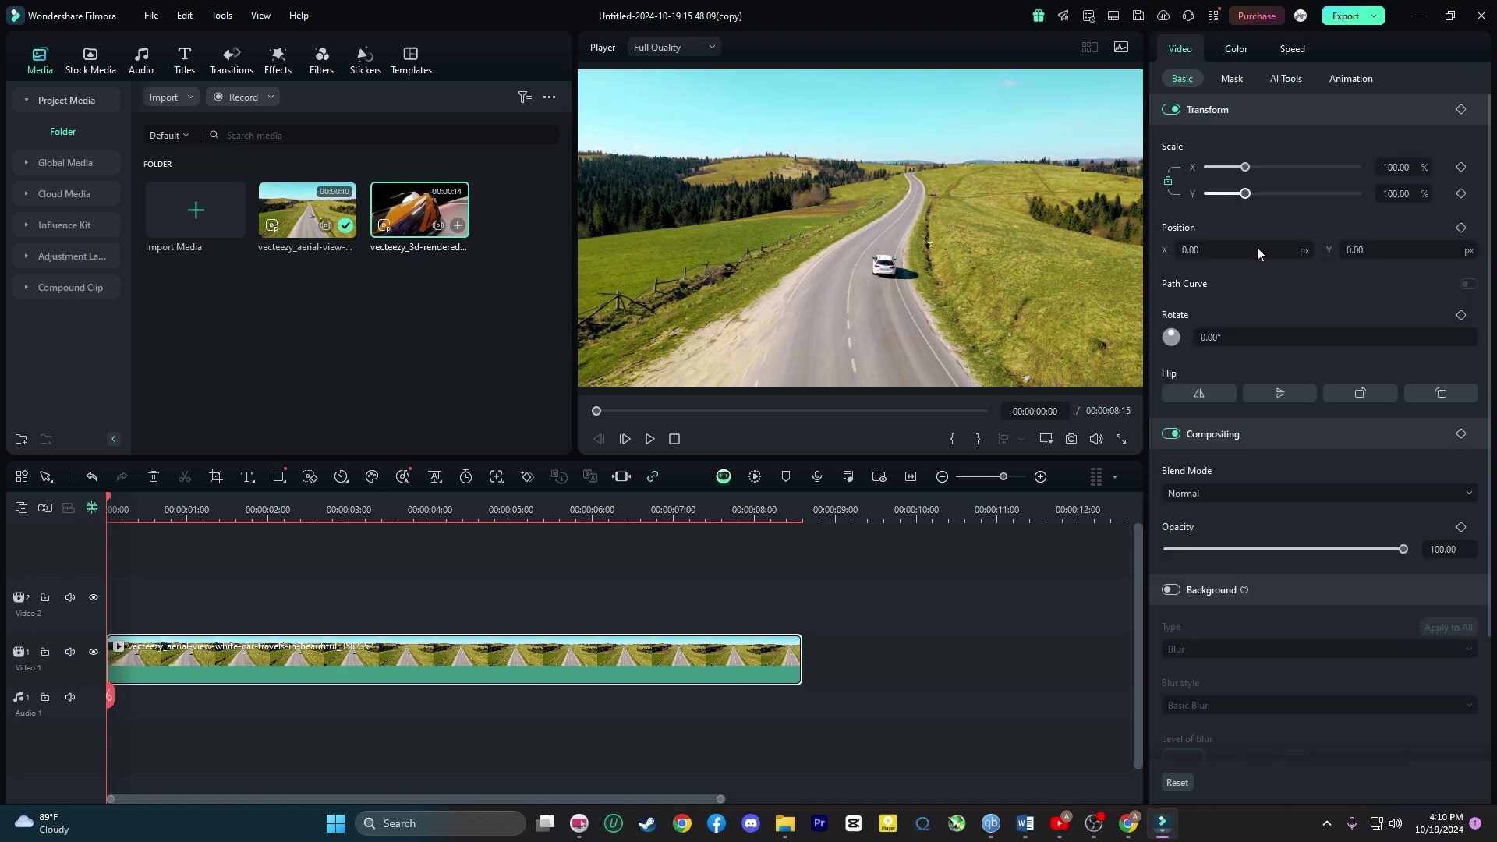
left_click(1248, 57)
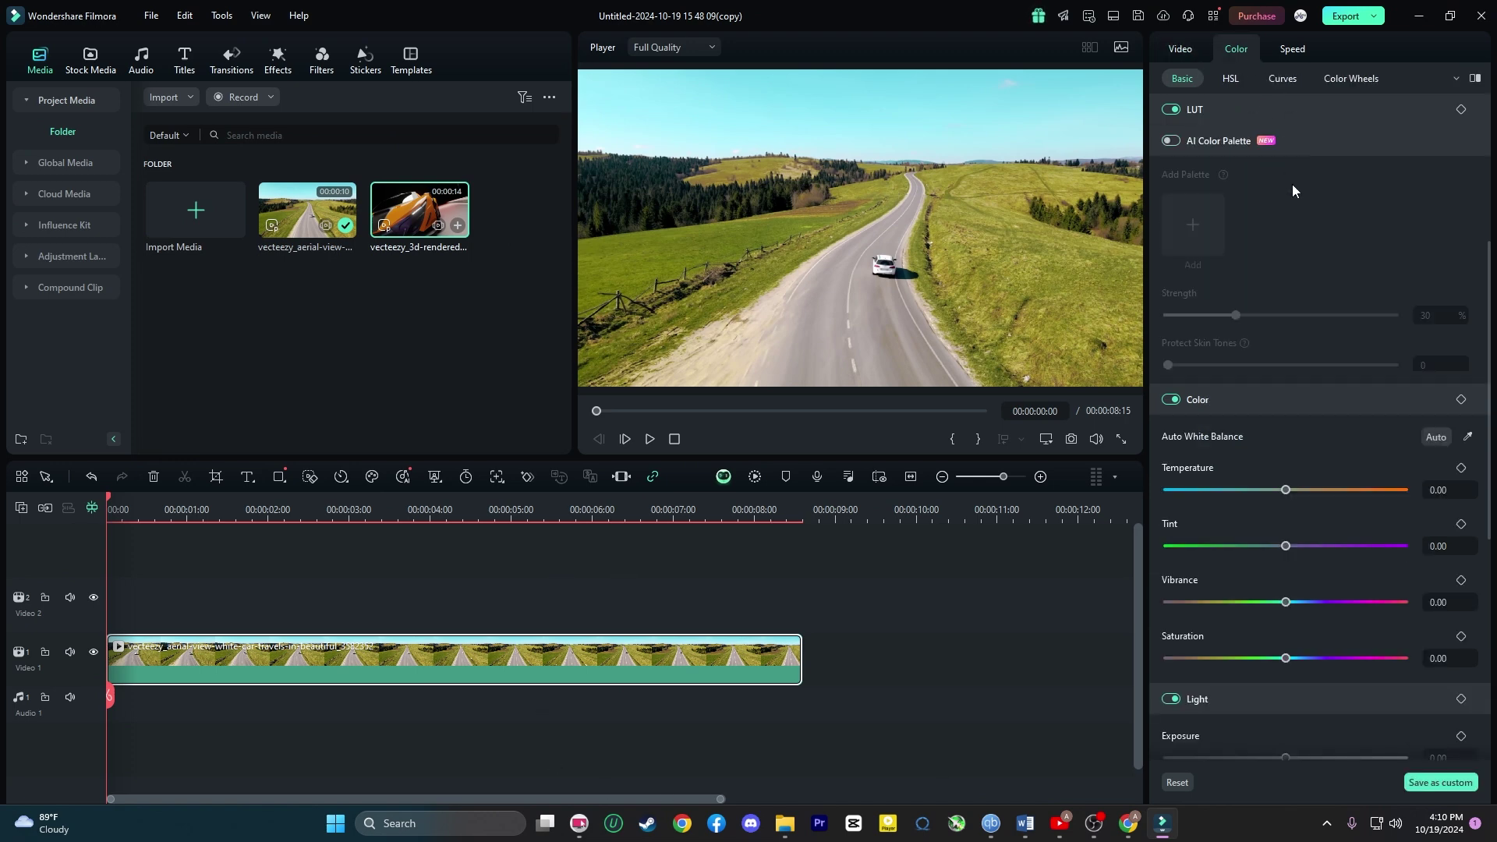
left_click(1170, 141)
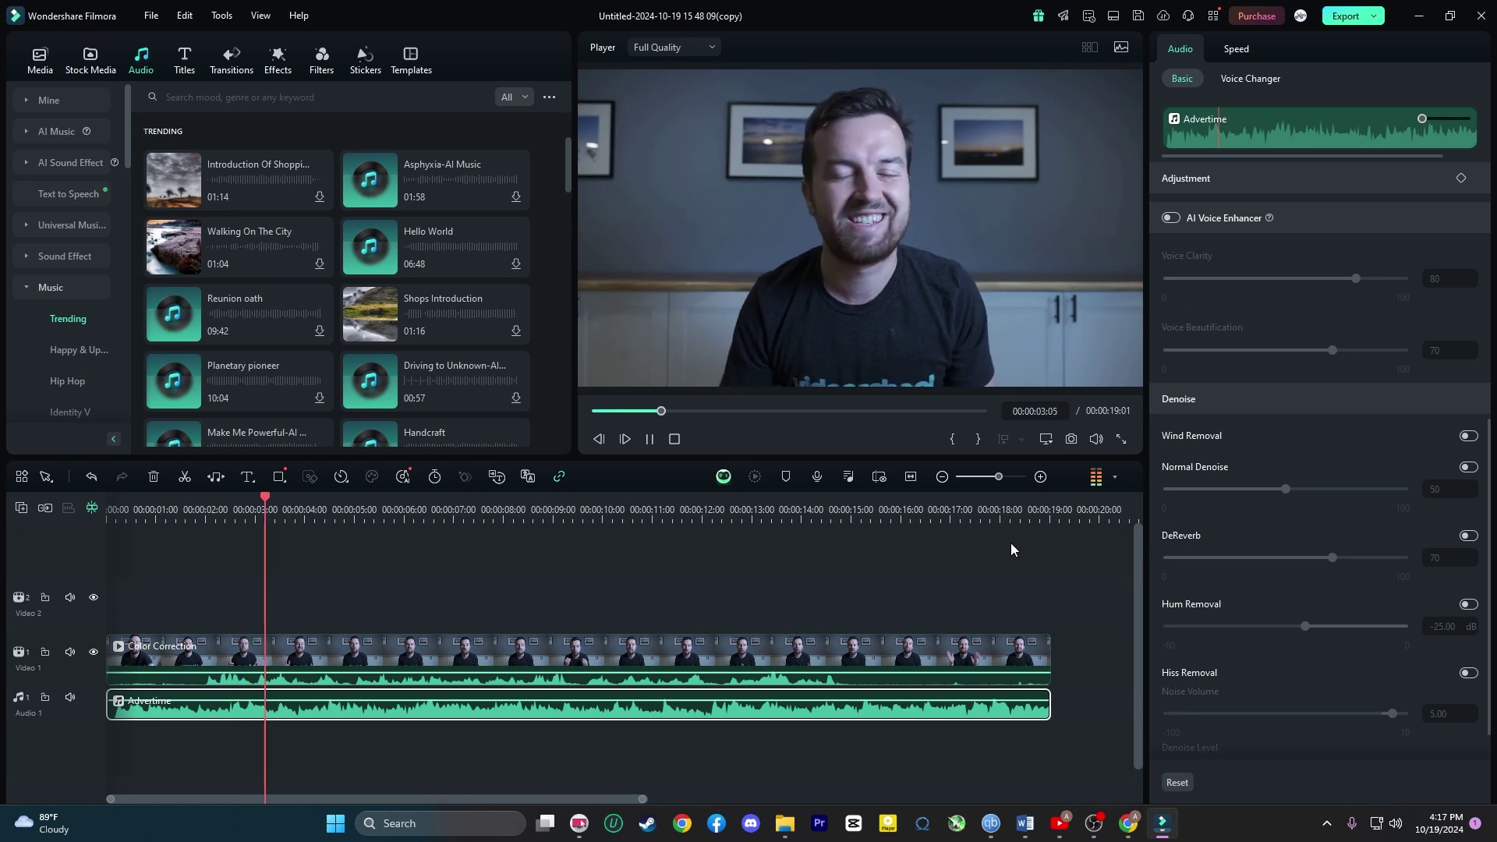
- Toggle the AI Voice Enhancer off and on during playback to compare, leaving it on
key("space")
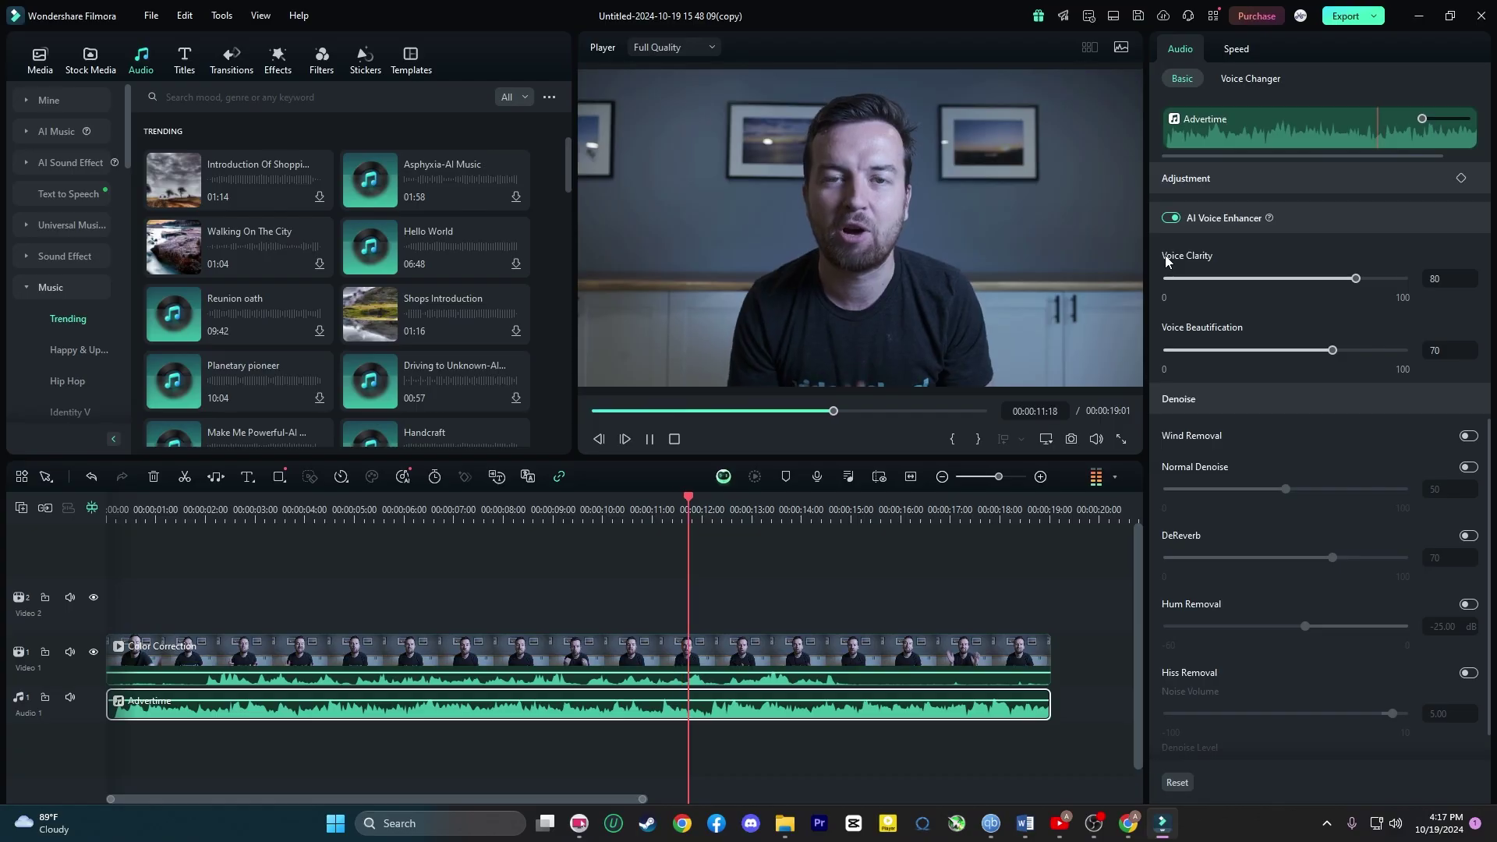
left_click(1170, 218)
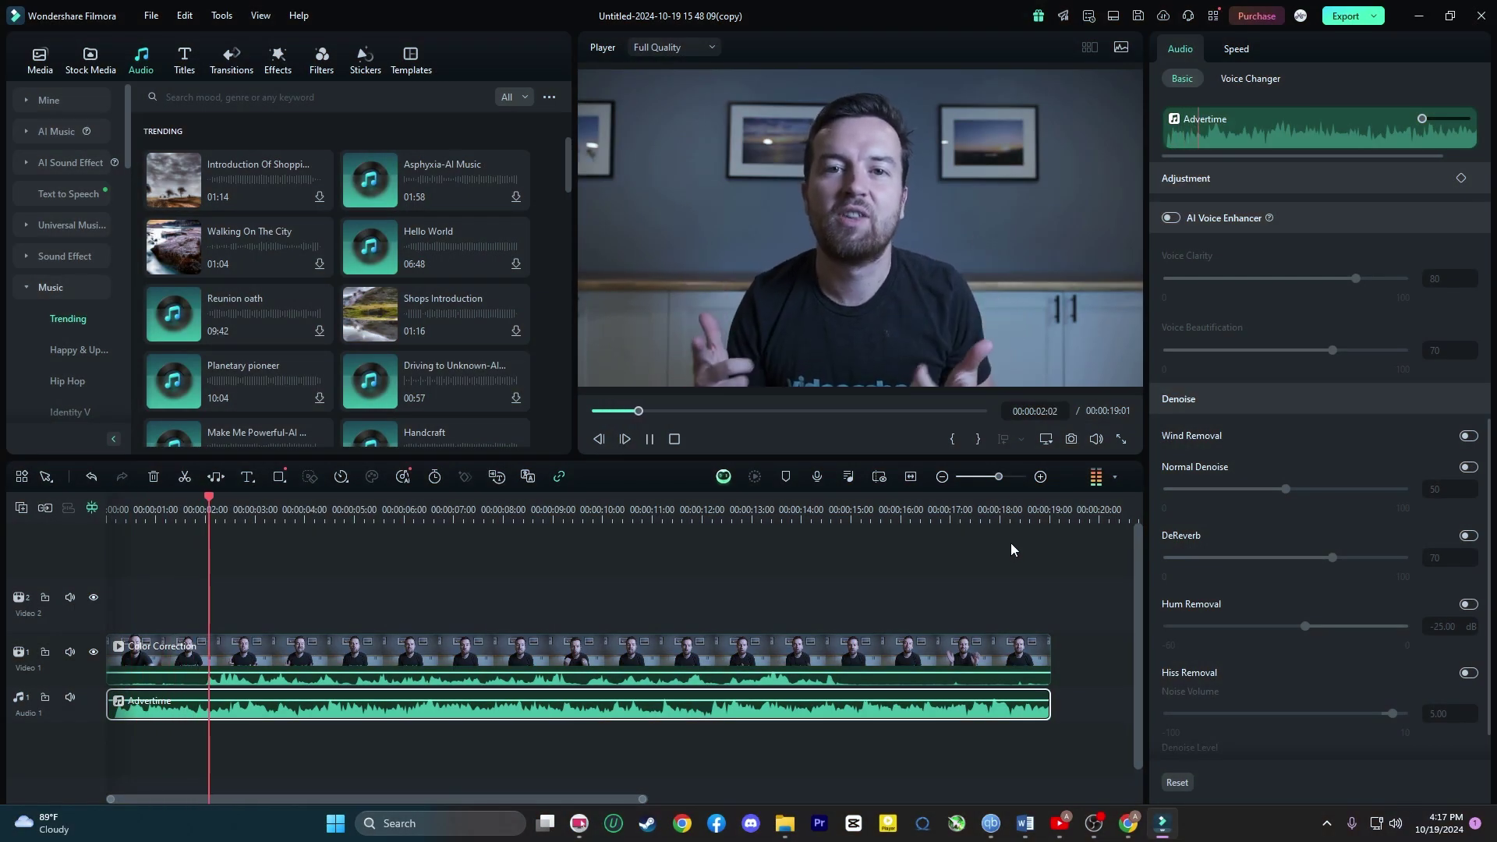
key("space")
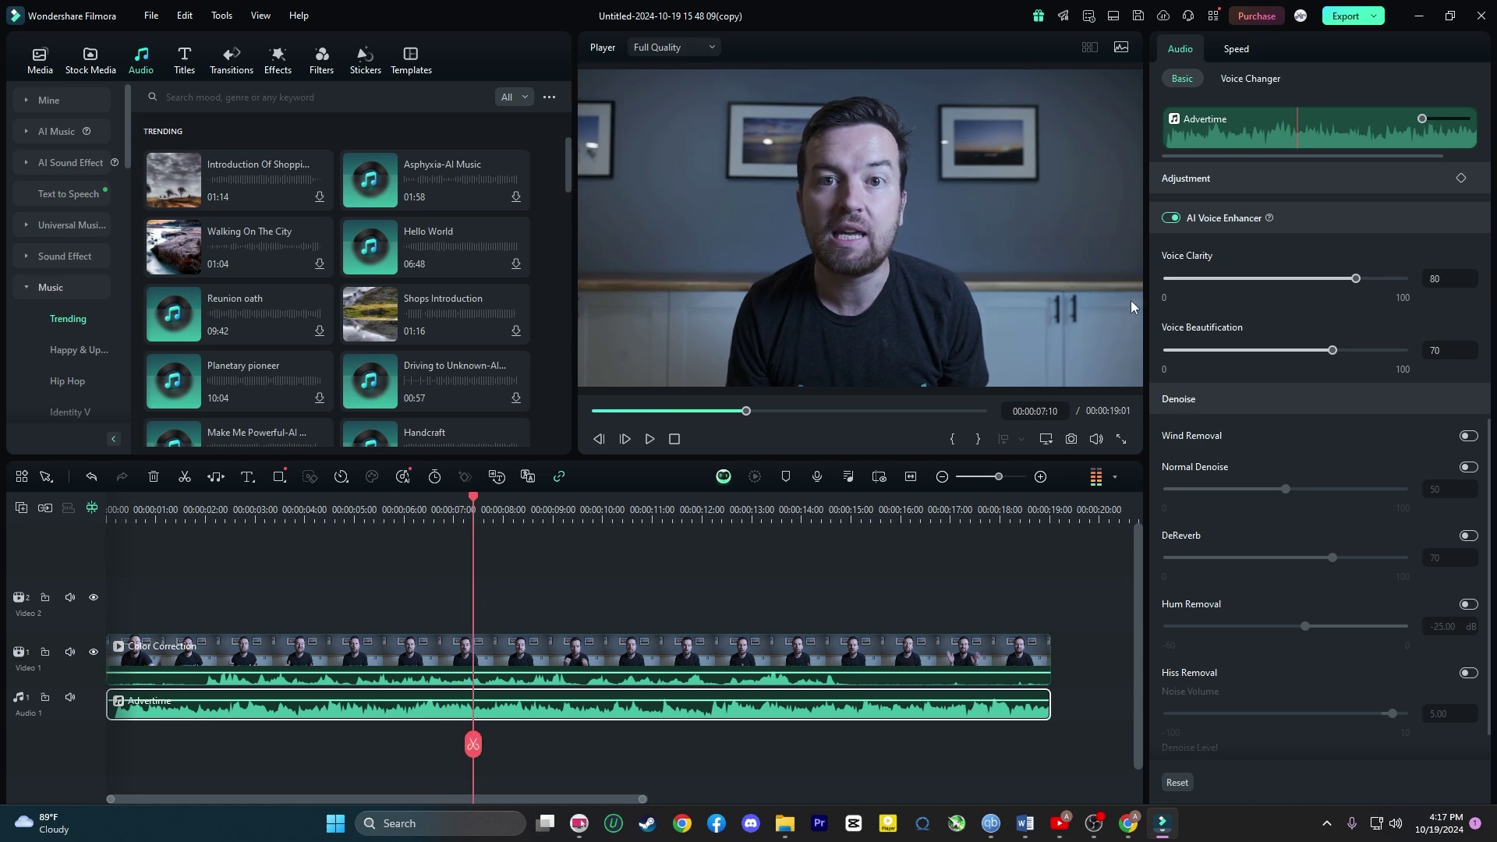
left_click(1170, 222)
key("space")
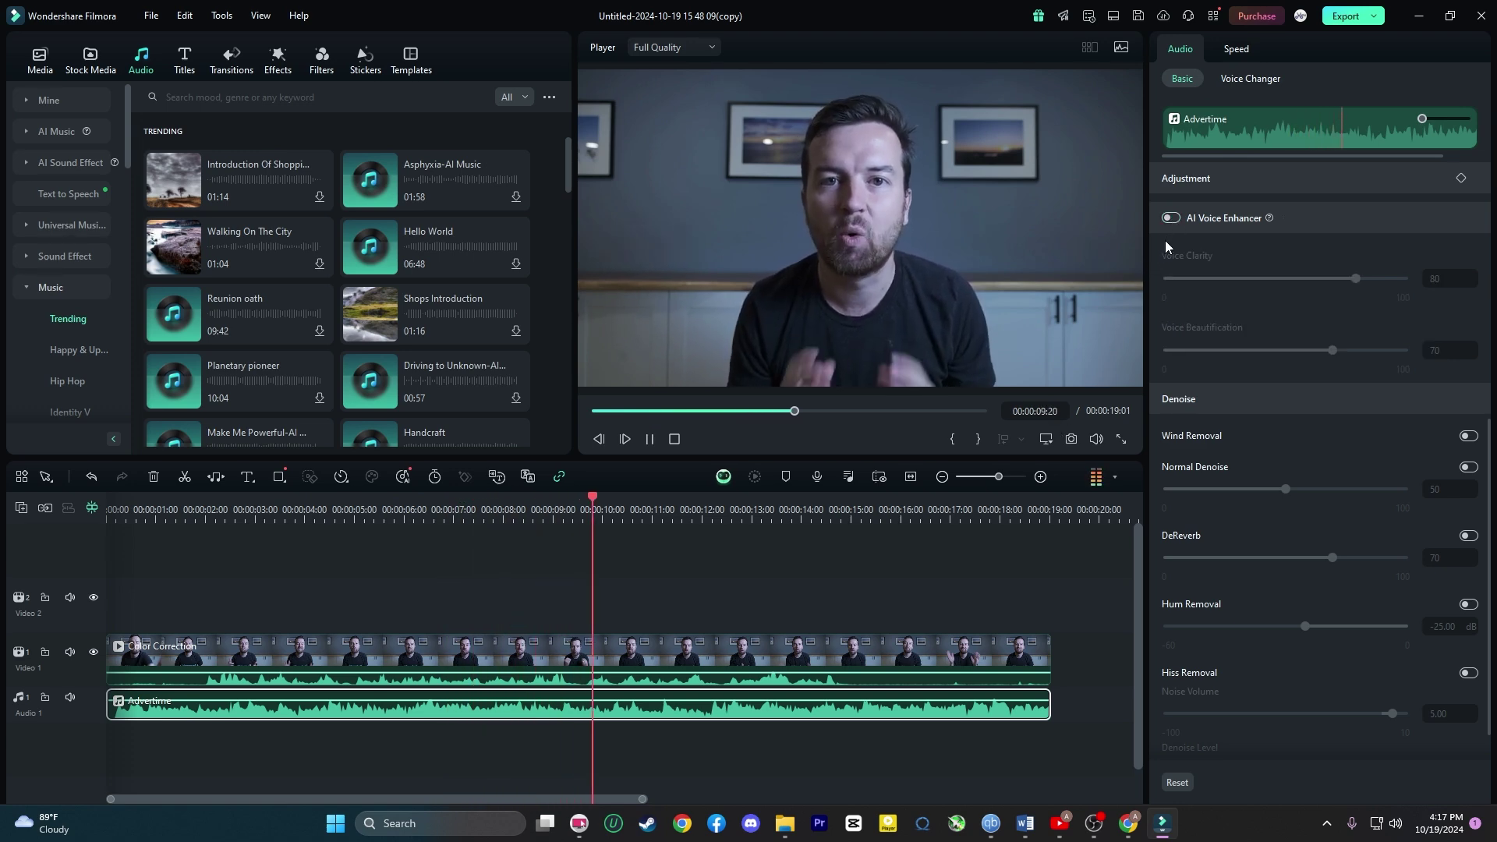
key("space")
left_click(1171, 219)
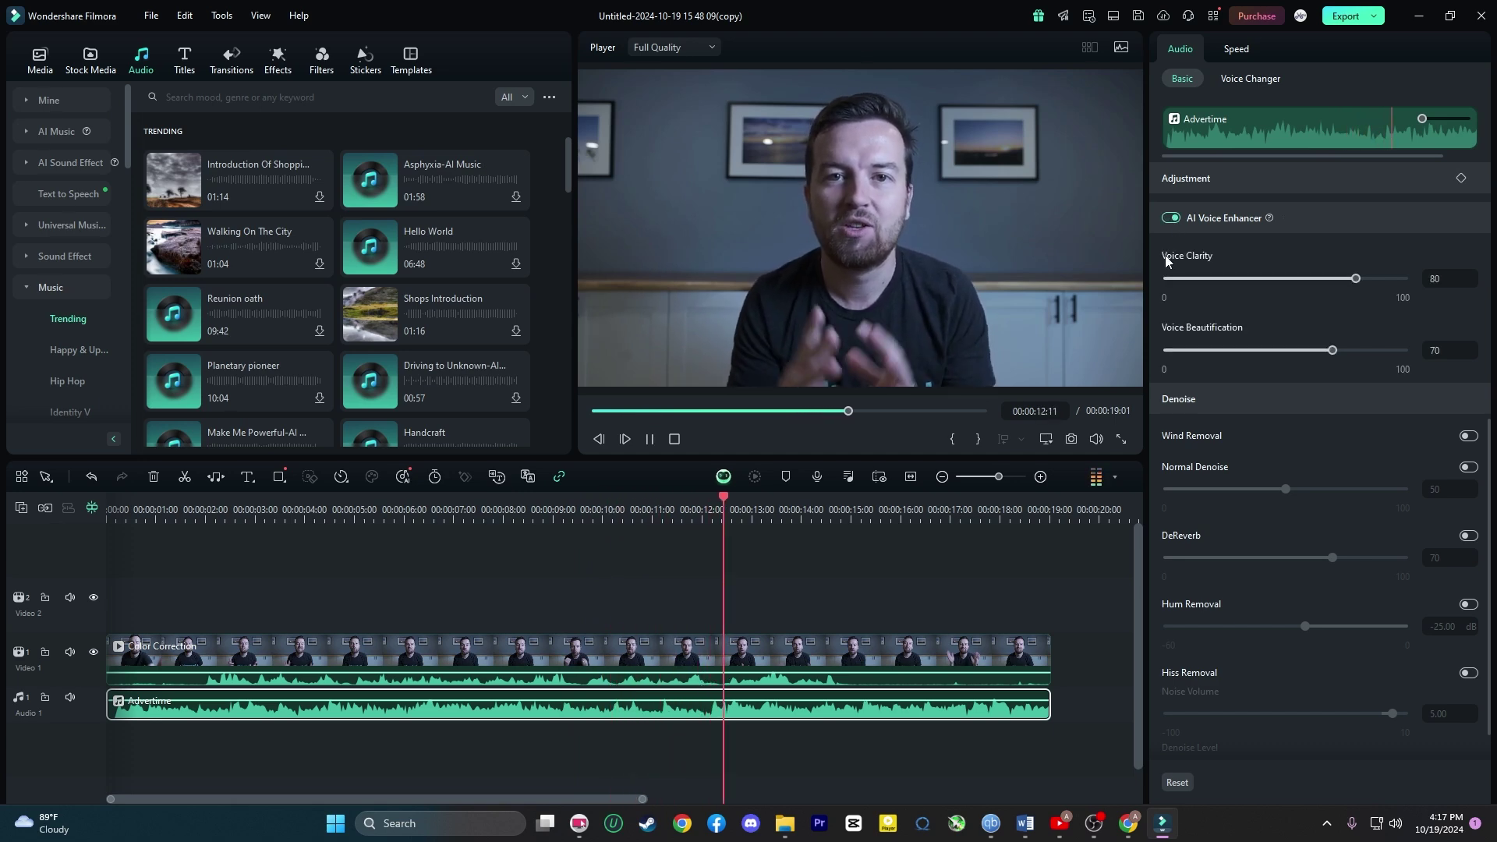
left_click(1171, 220)
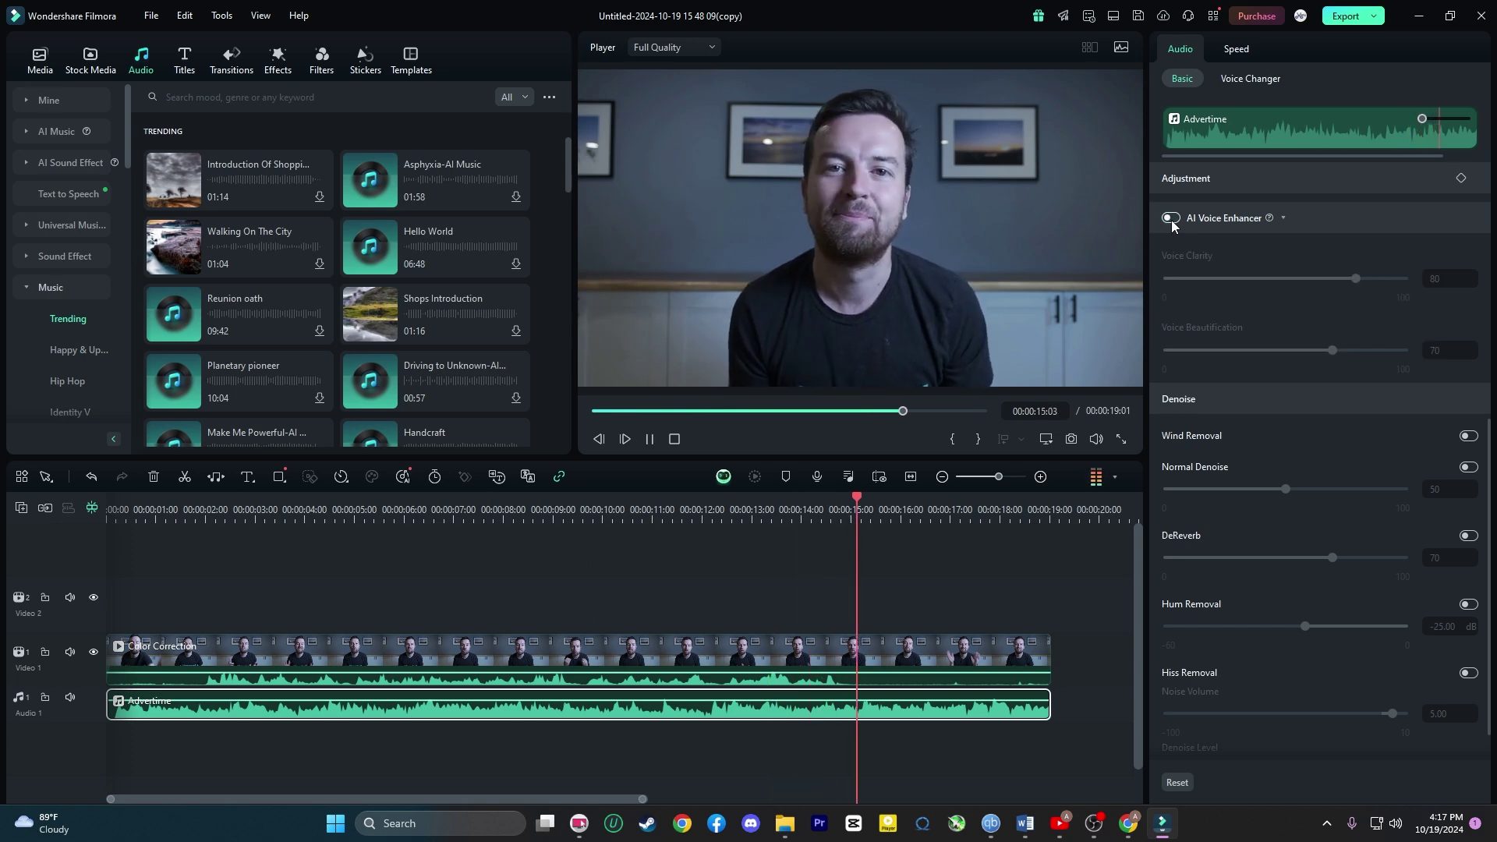
left_click(1171, 220)
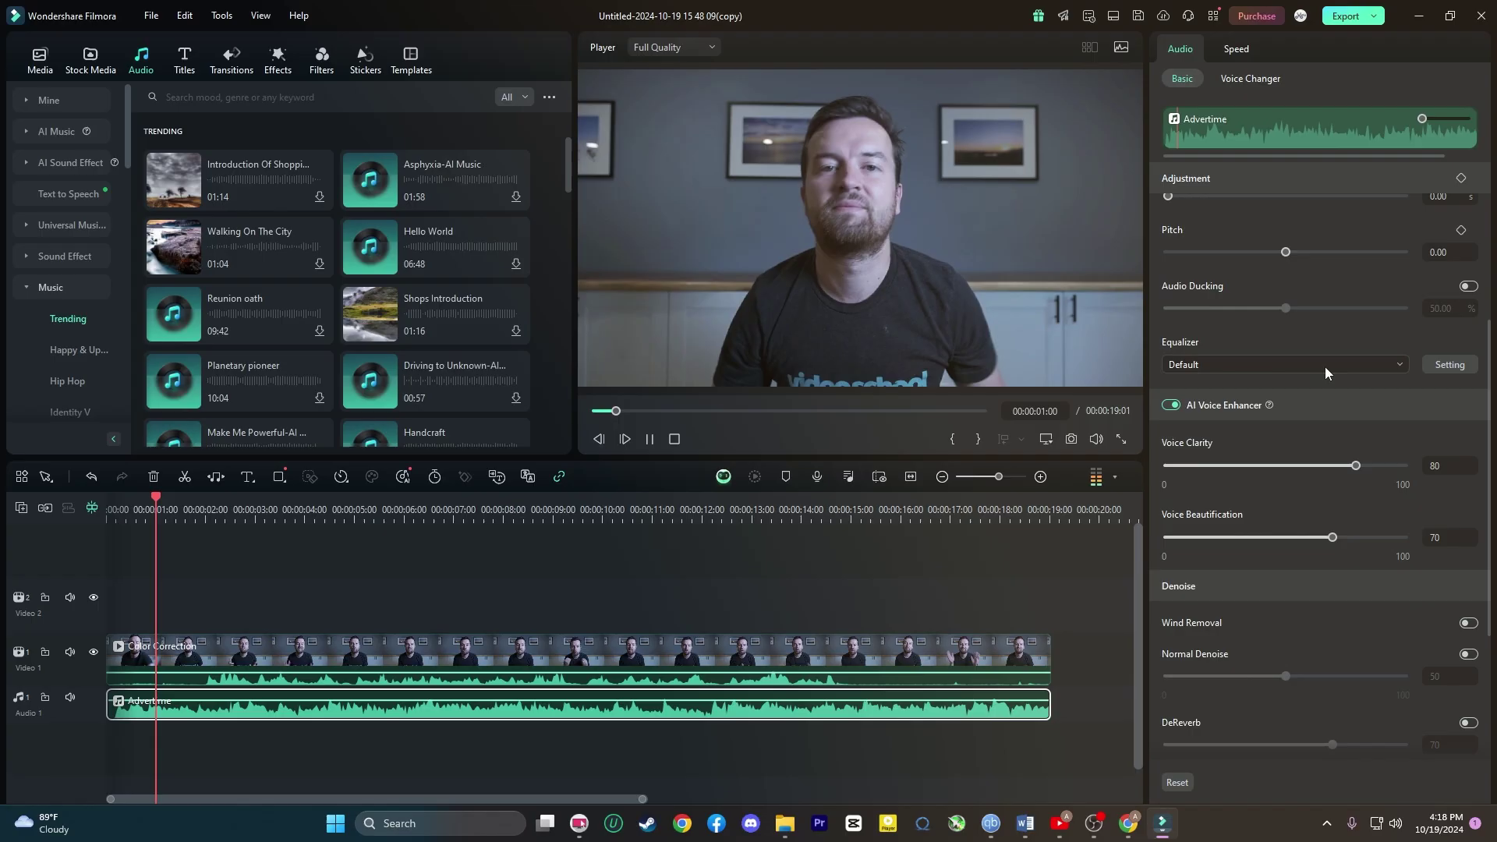
- Try the Classic, Dance and Rock'n'Roll equalizer presets, settling on Soft
left_click(1325, 365)
left_click(1294, 417)
left_click(1319, 369)
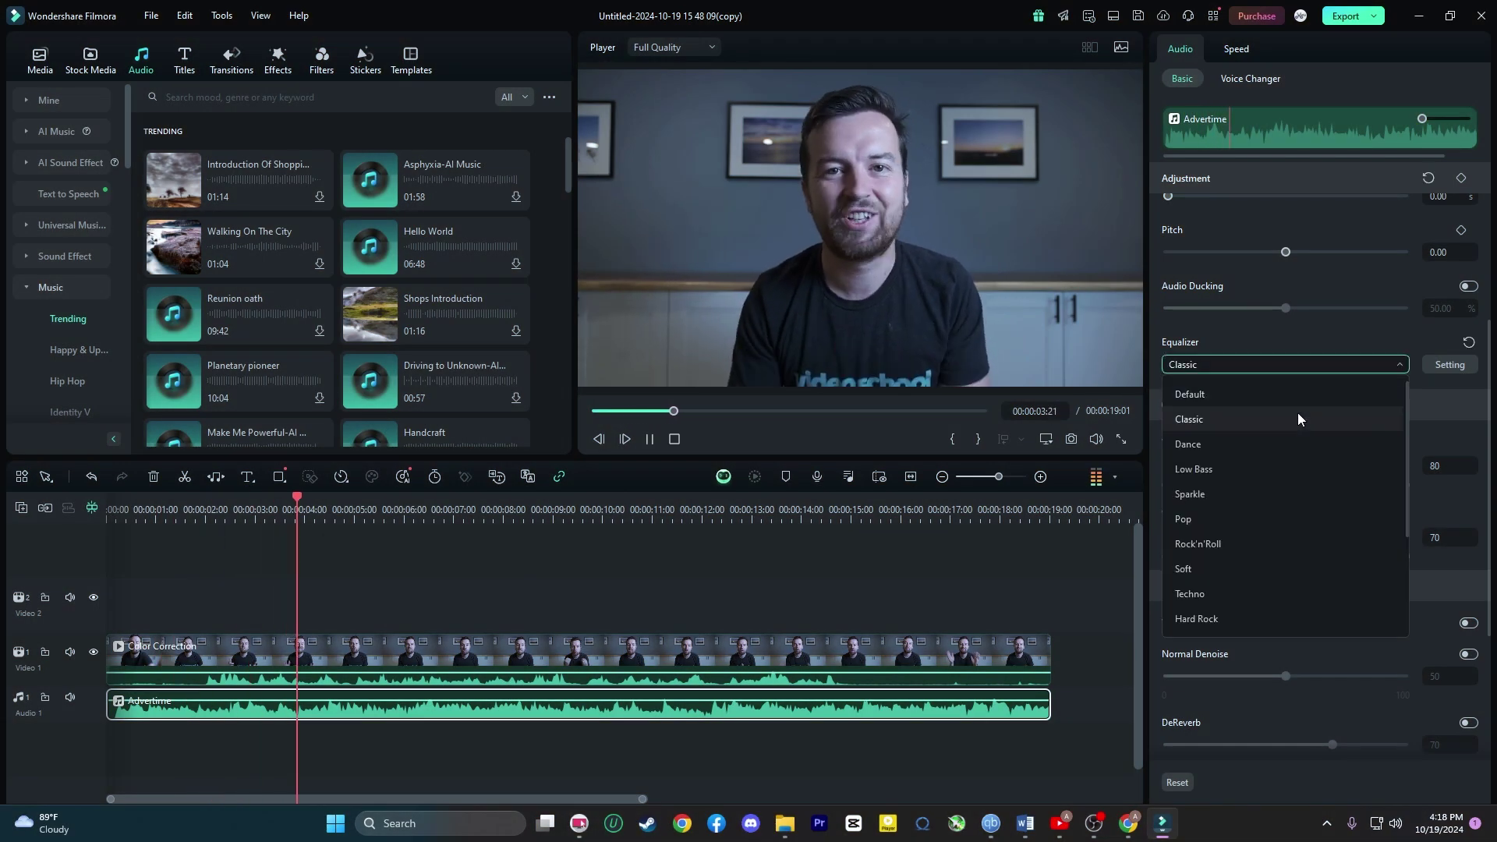
left_click(1290, 442)
left_click(1322, 370)
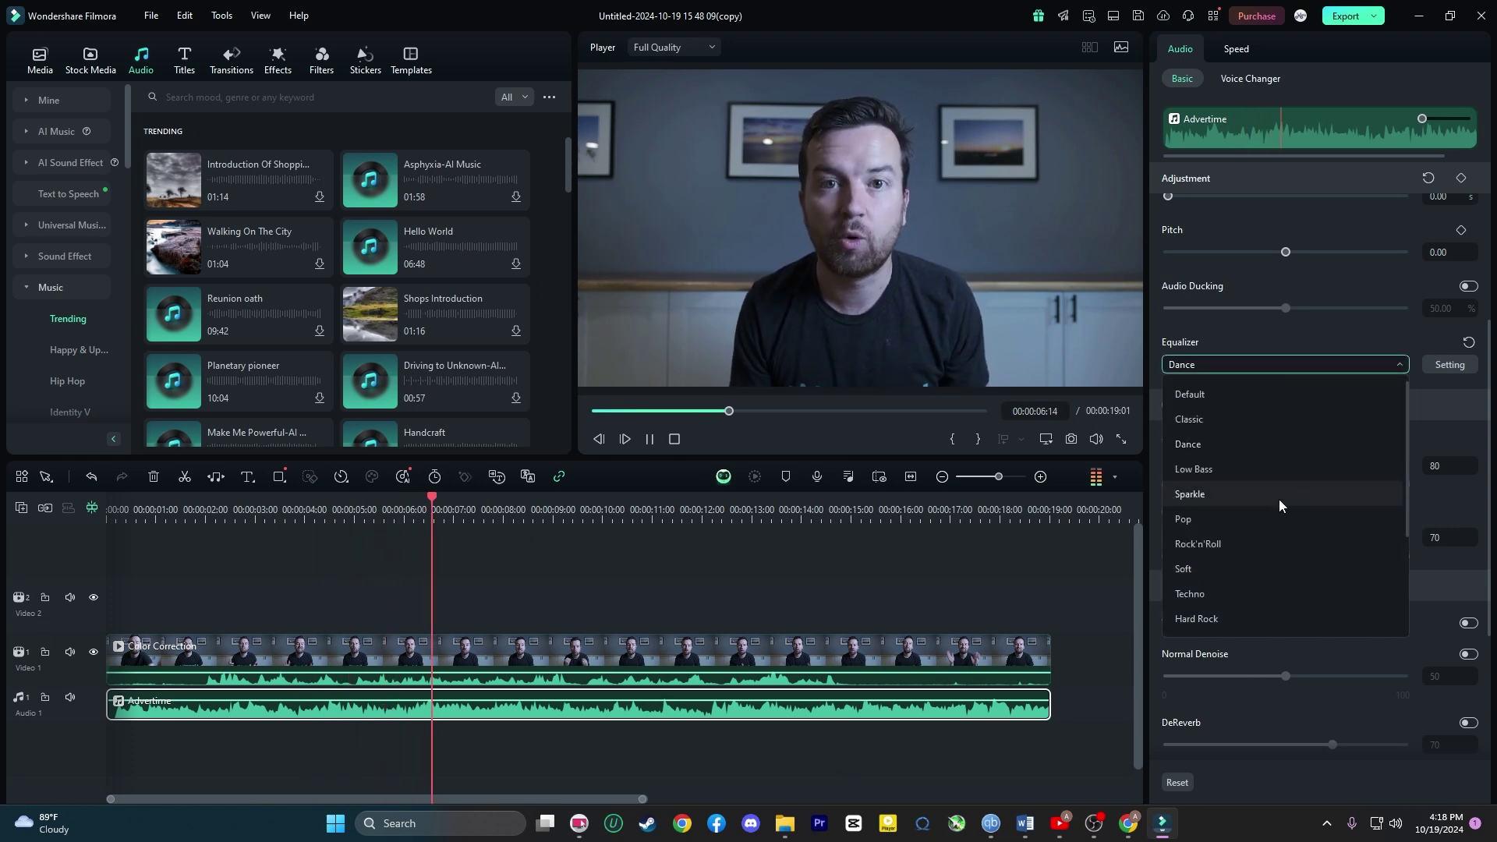
left_click(1271, 542)
left_click(1398, 363)
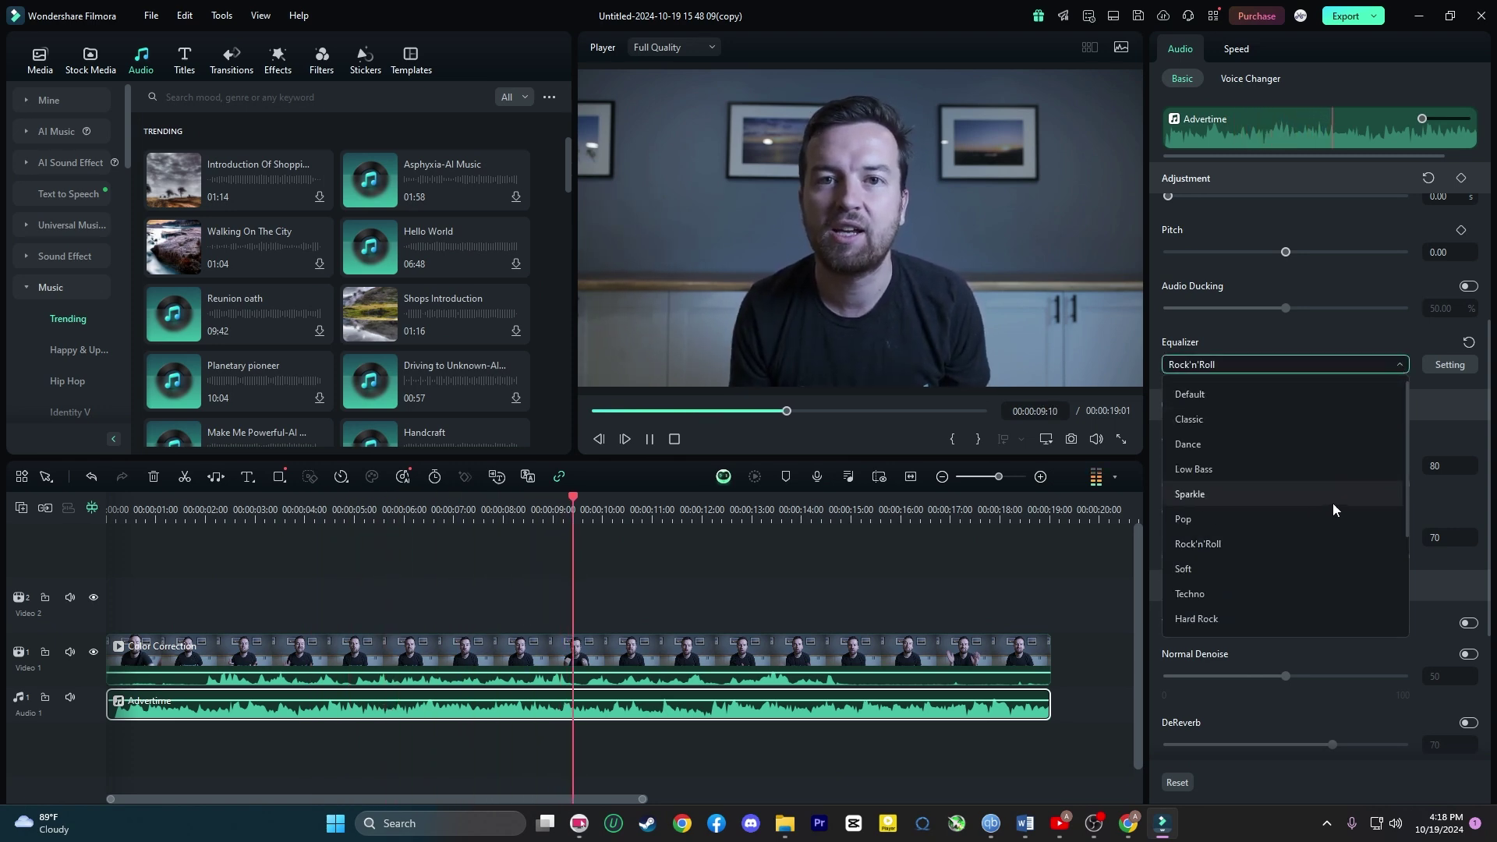
left_click(1296, 570)
left_click(1386, 367)
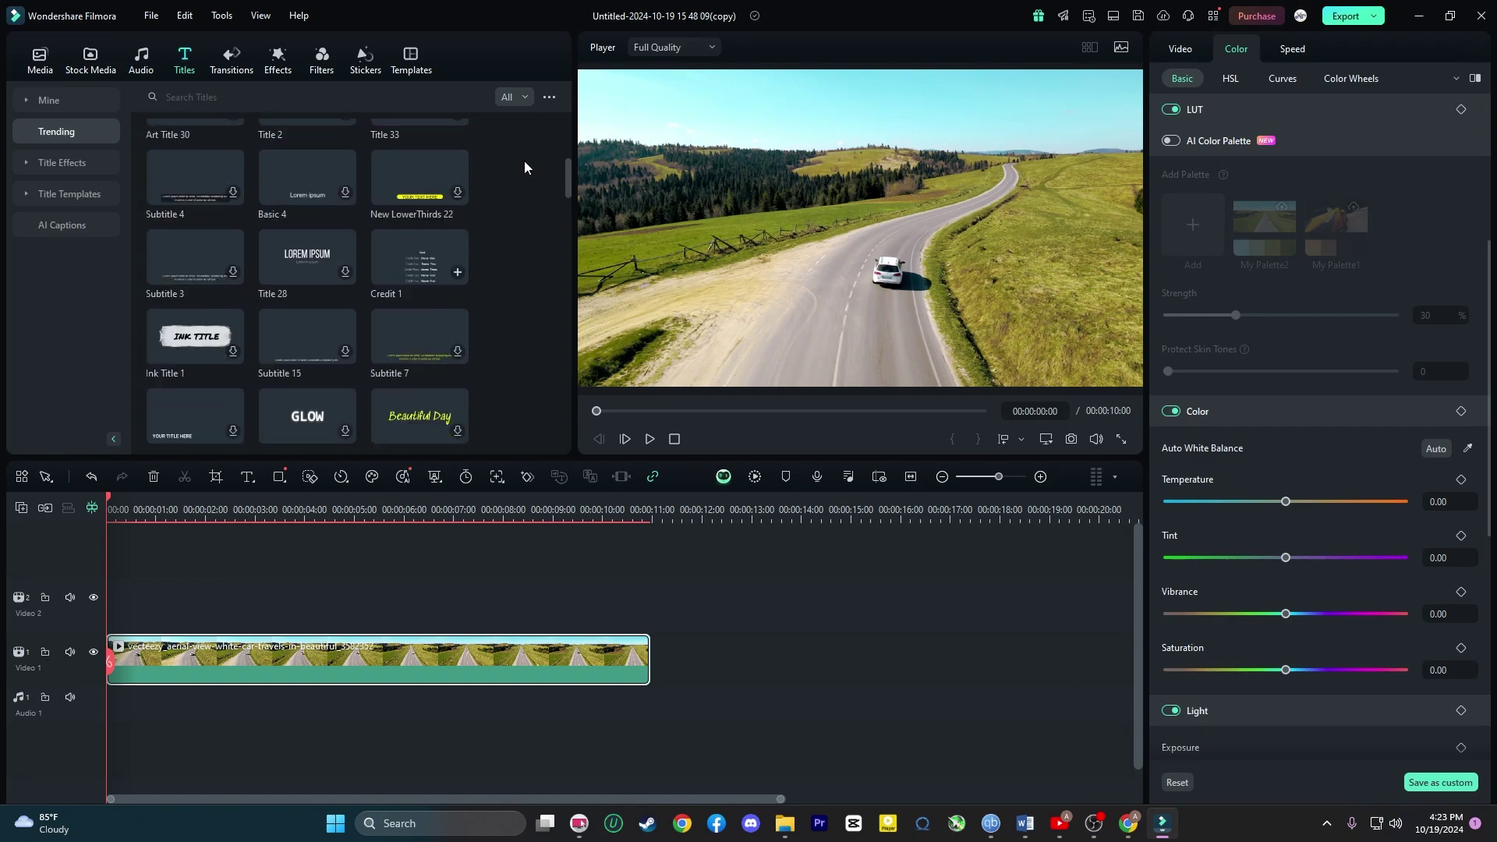
- Place the Credit 1 cast credits title above the road clip and preview it
scroll(525, 160, "down", 2)
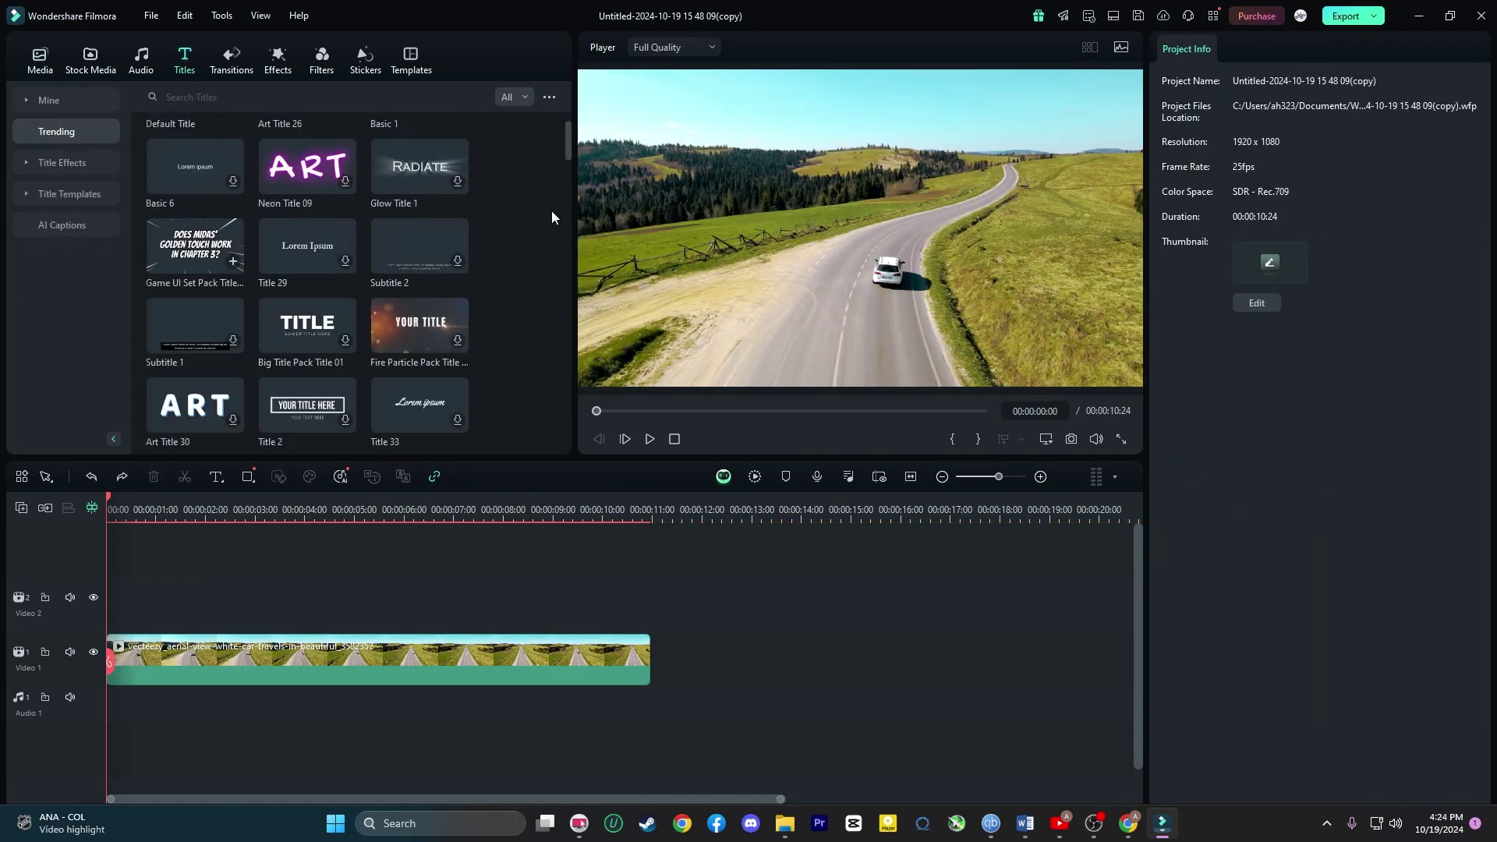
left_click_drag(419, 257, 117, 605)
key("space")
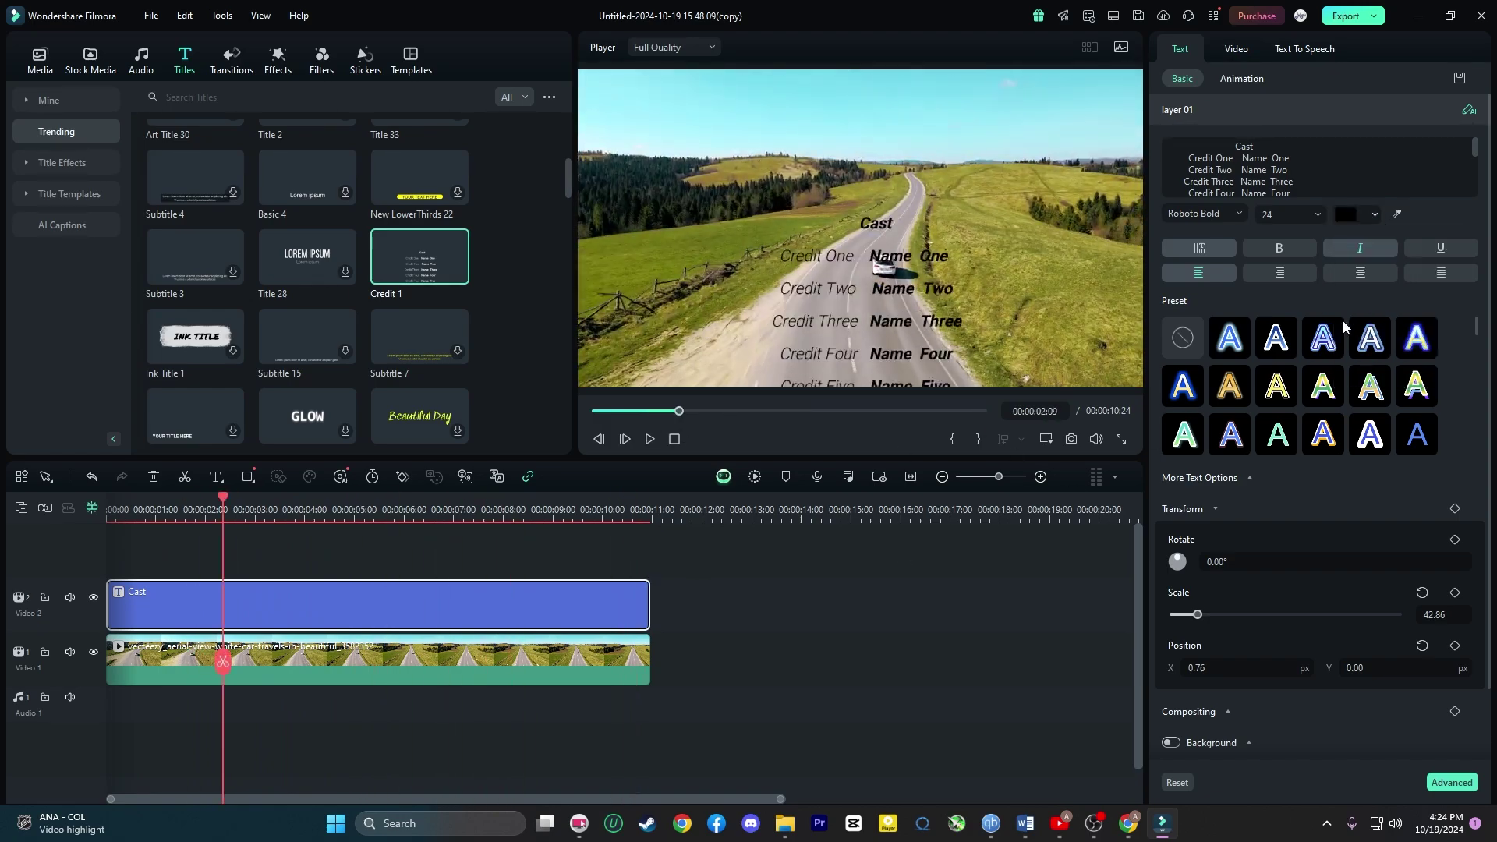
- Browse the title template categories, including 3D Titles
scroll(1157, 648, "down", 1)
scroll(483, 270, "down", 5)
left_click(66, 164)
left_click(68, 287)
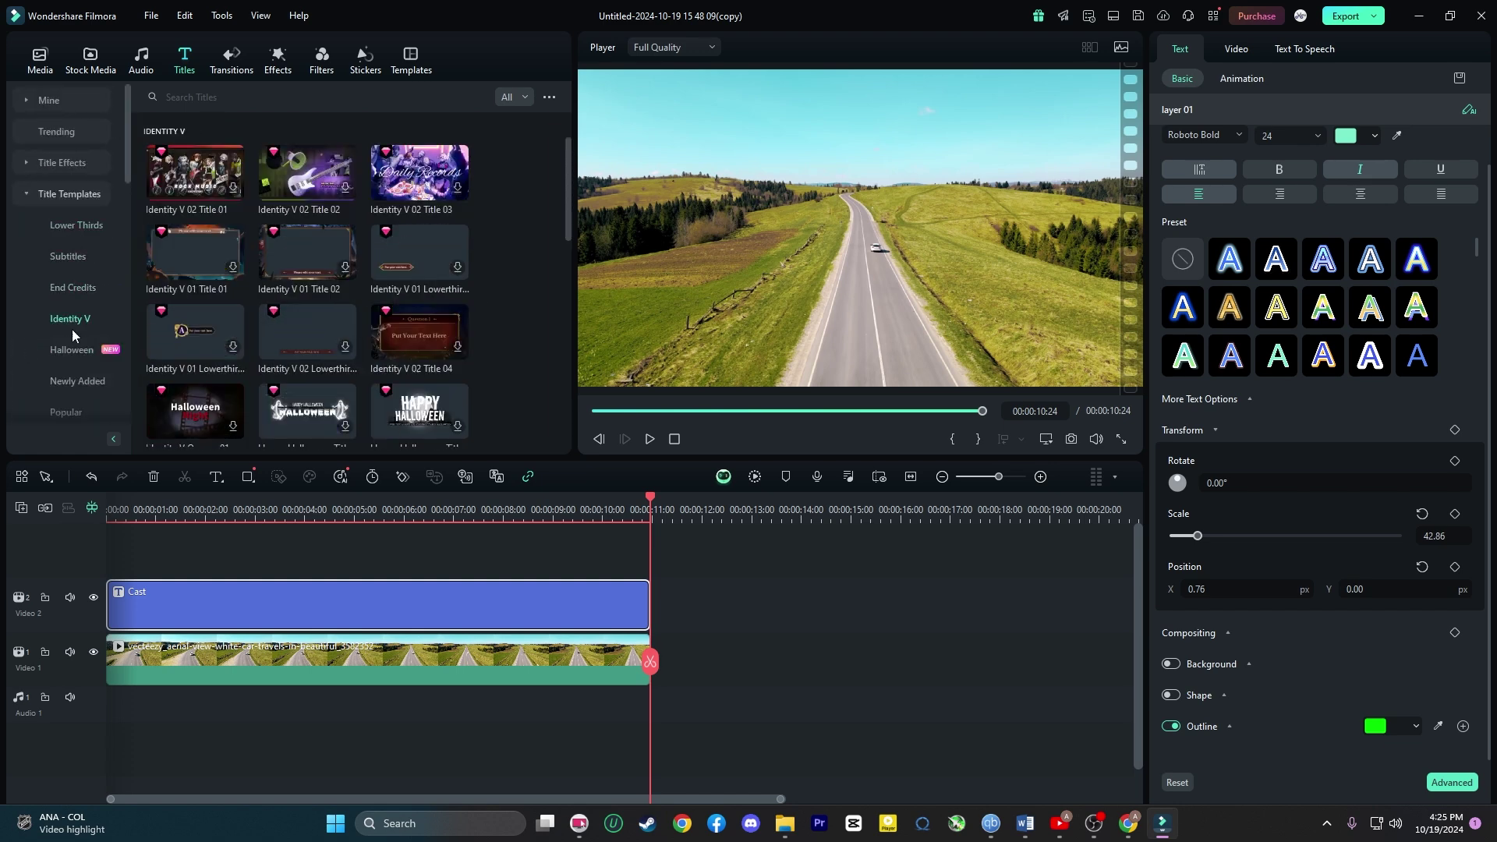
scroll(69, 382, "down", 3)
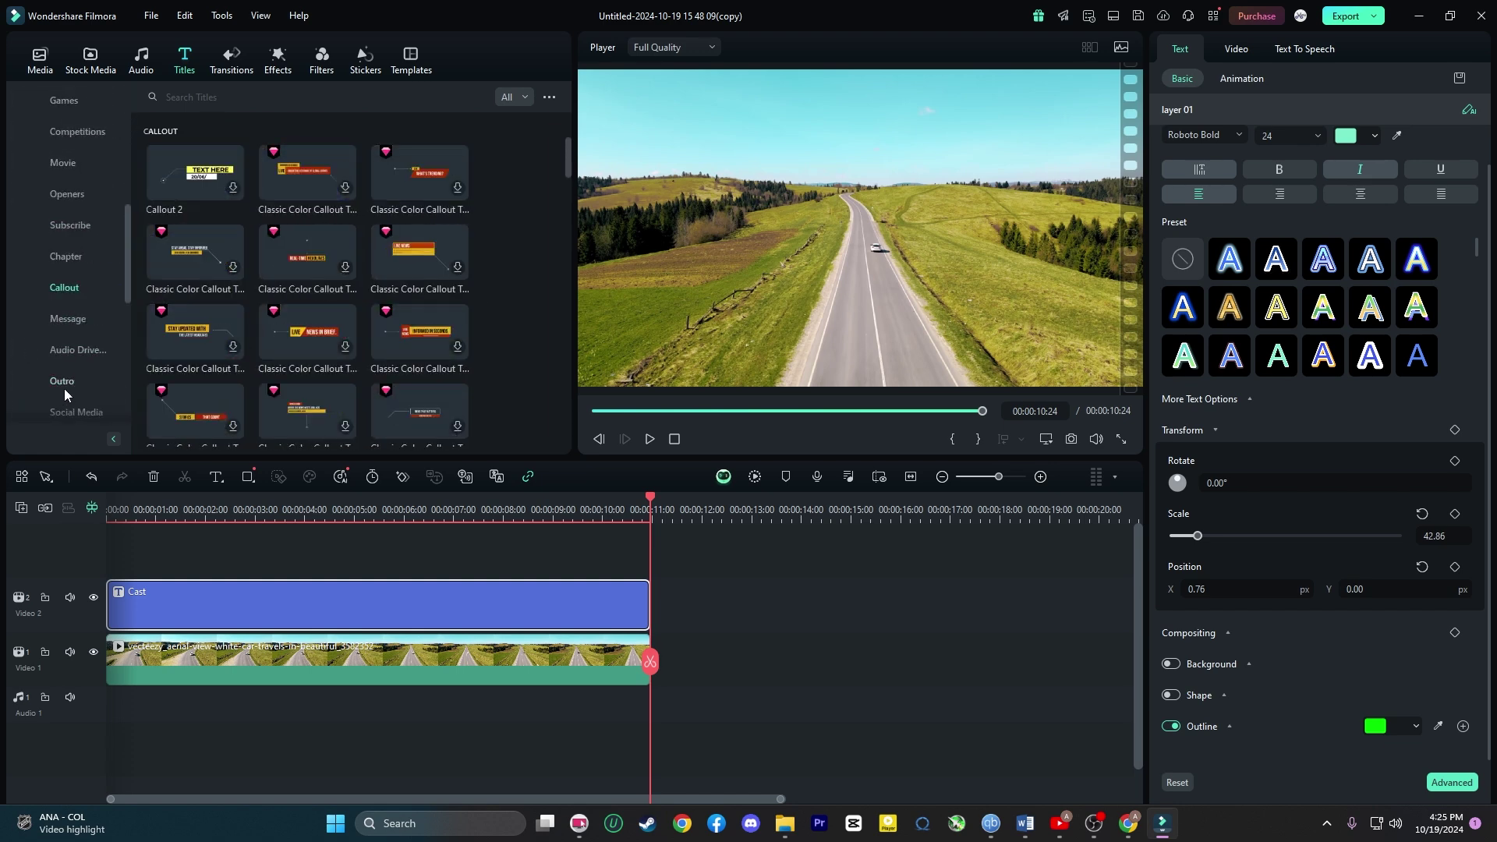
scroll(64, 382, "down", 2)
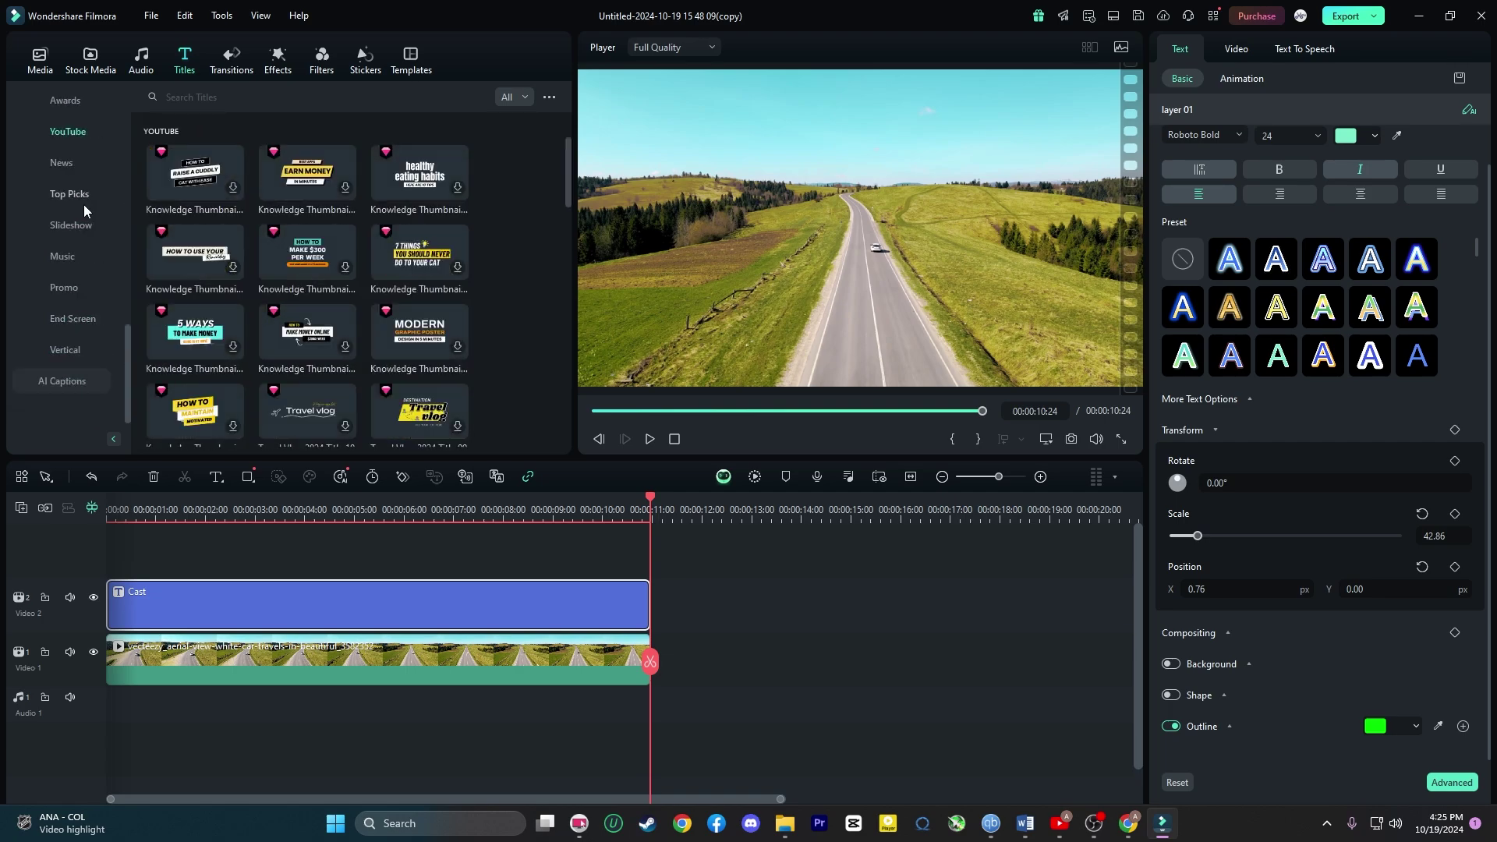
left_click(84, 207)
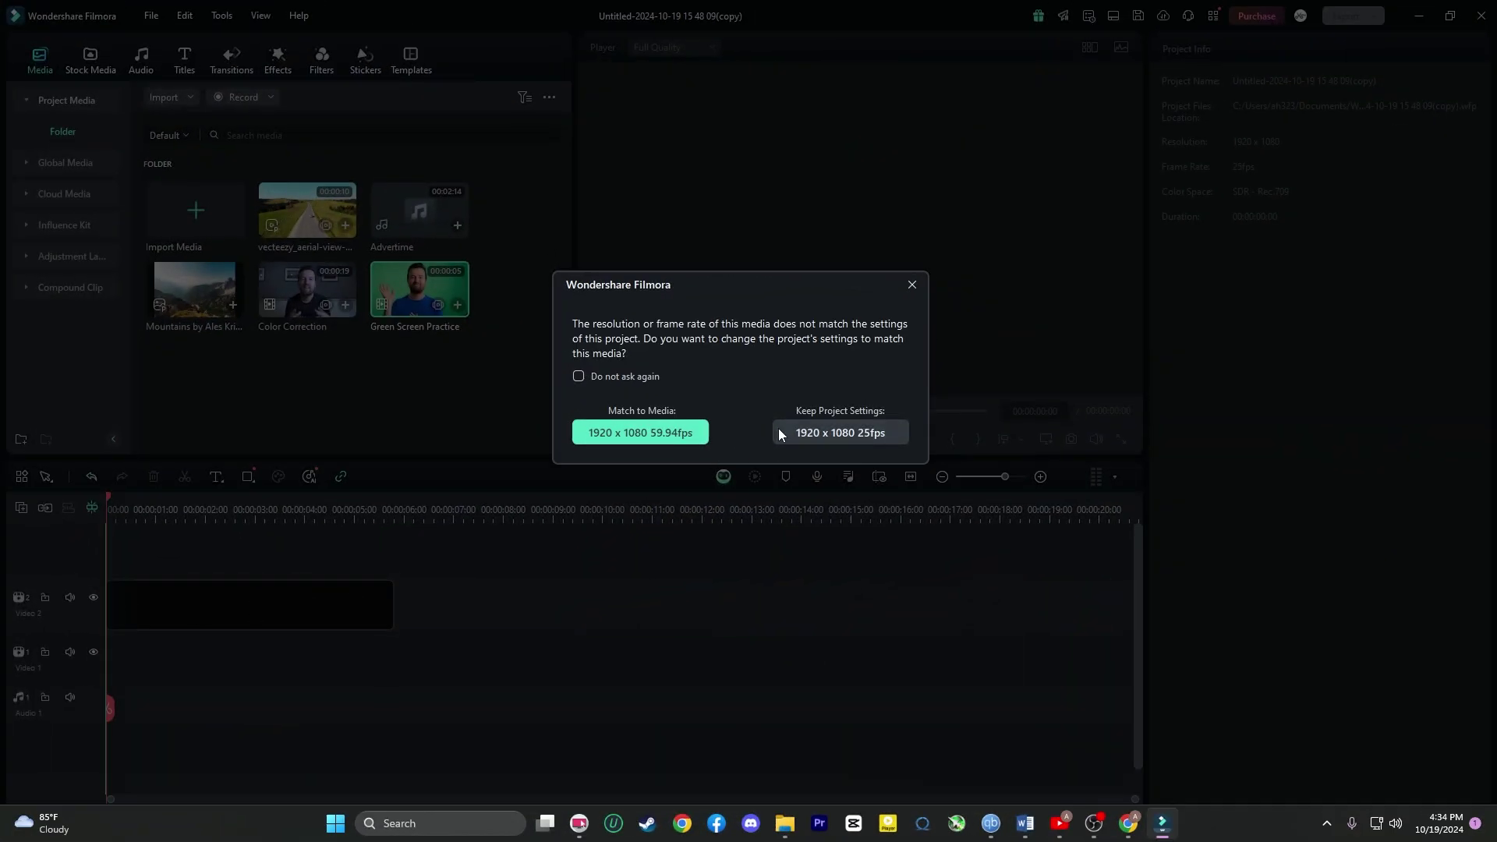
- Keep the existing 25fps project settings and enable Chroma Key on the green screen clip
left_click(780, 434)
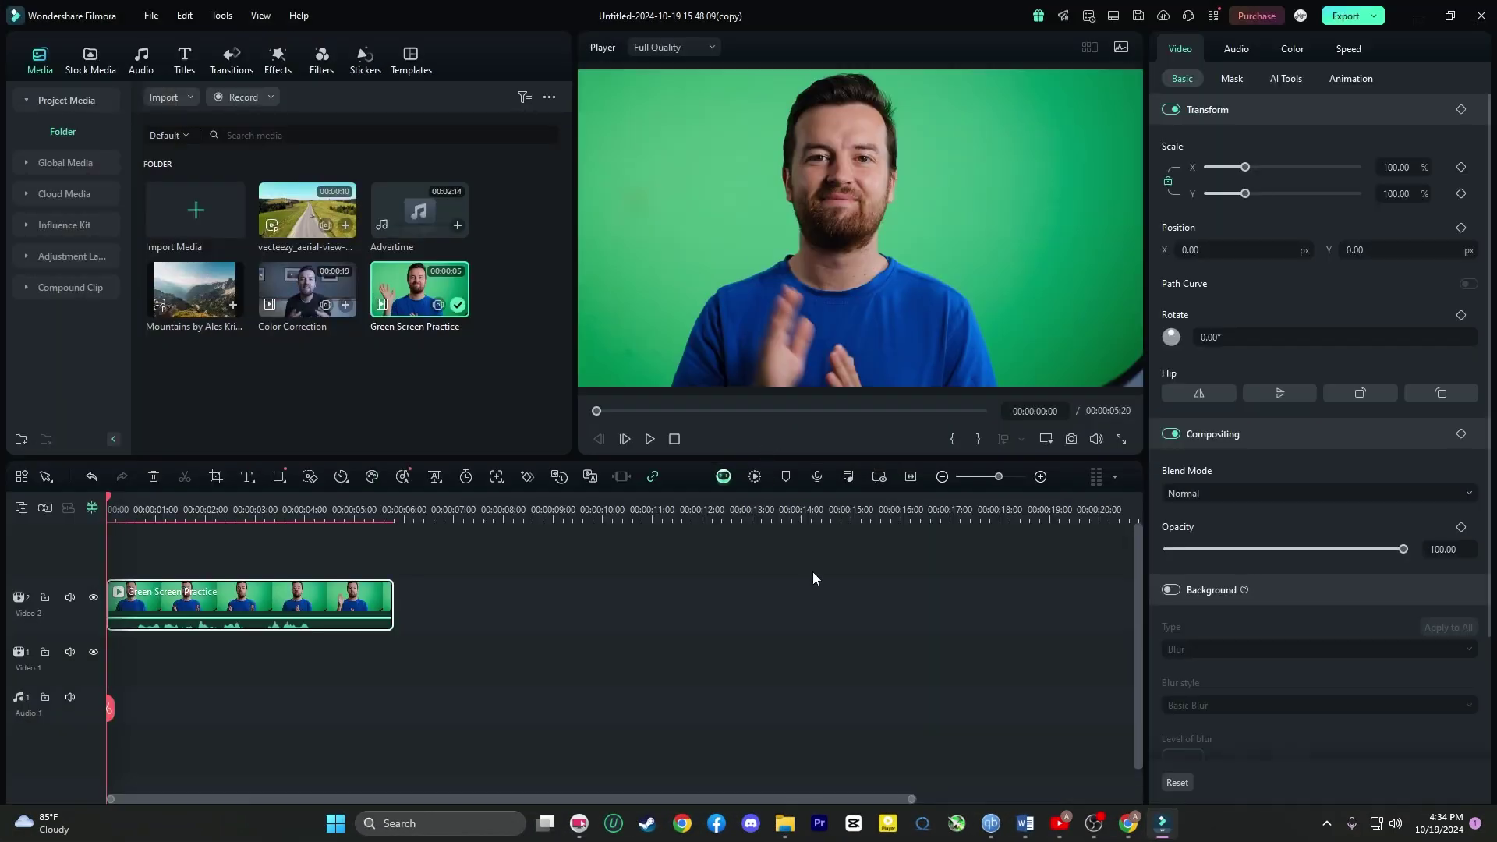
left_click(1283, 82)
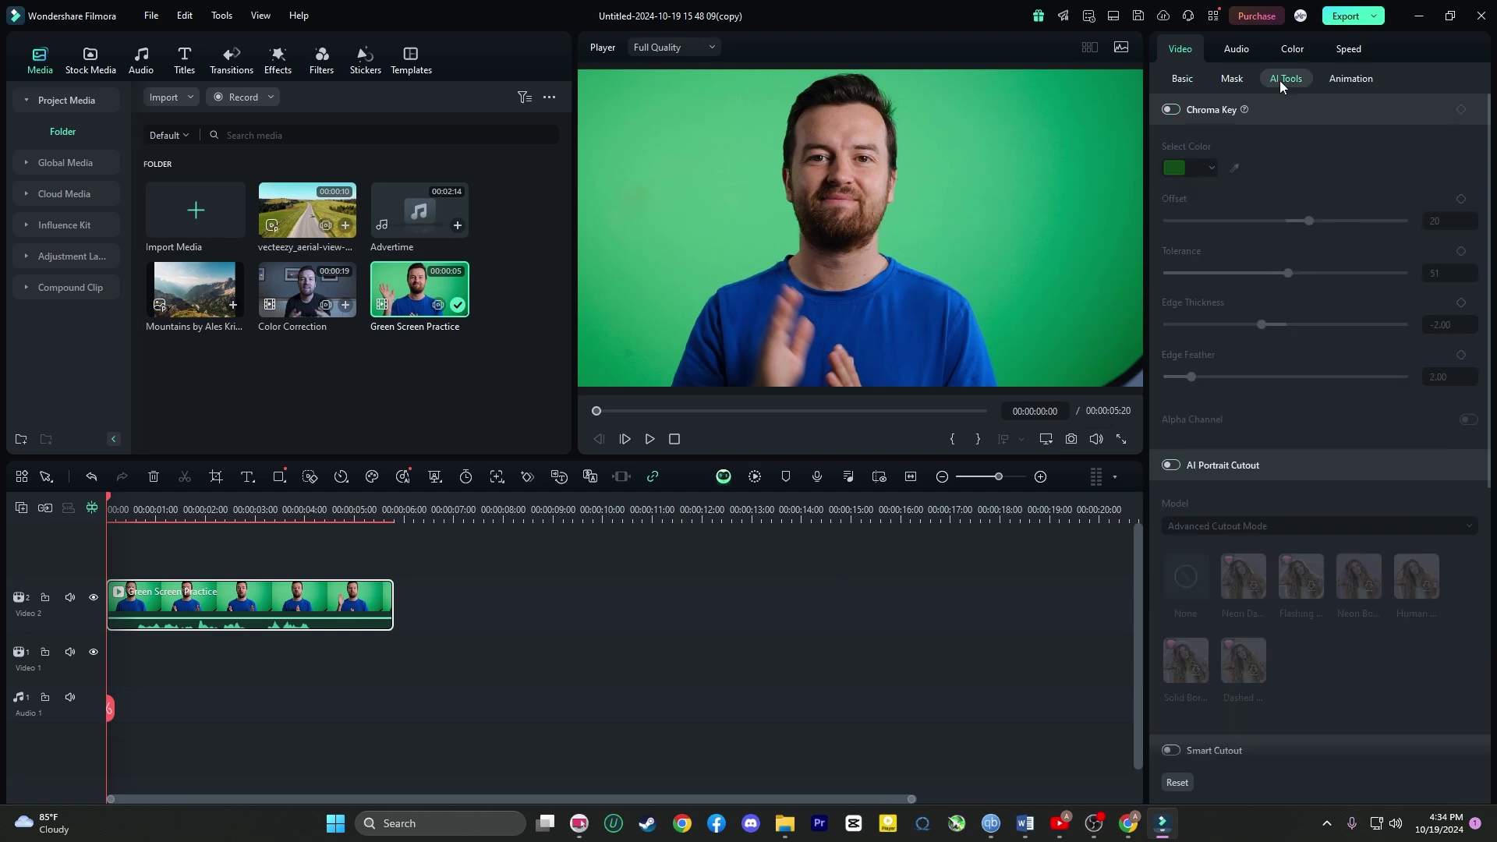
left_click(1172, 110)
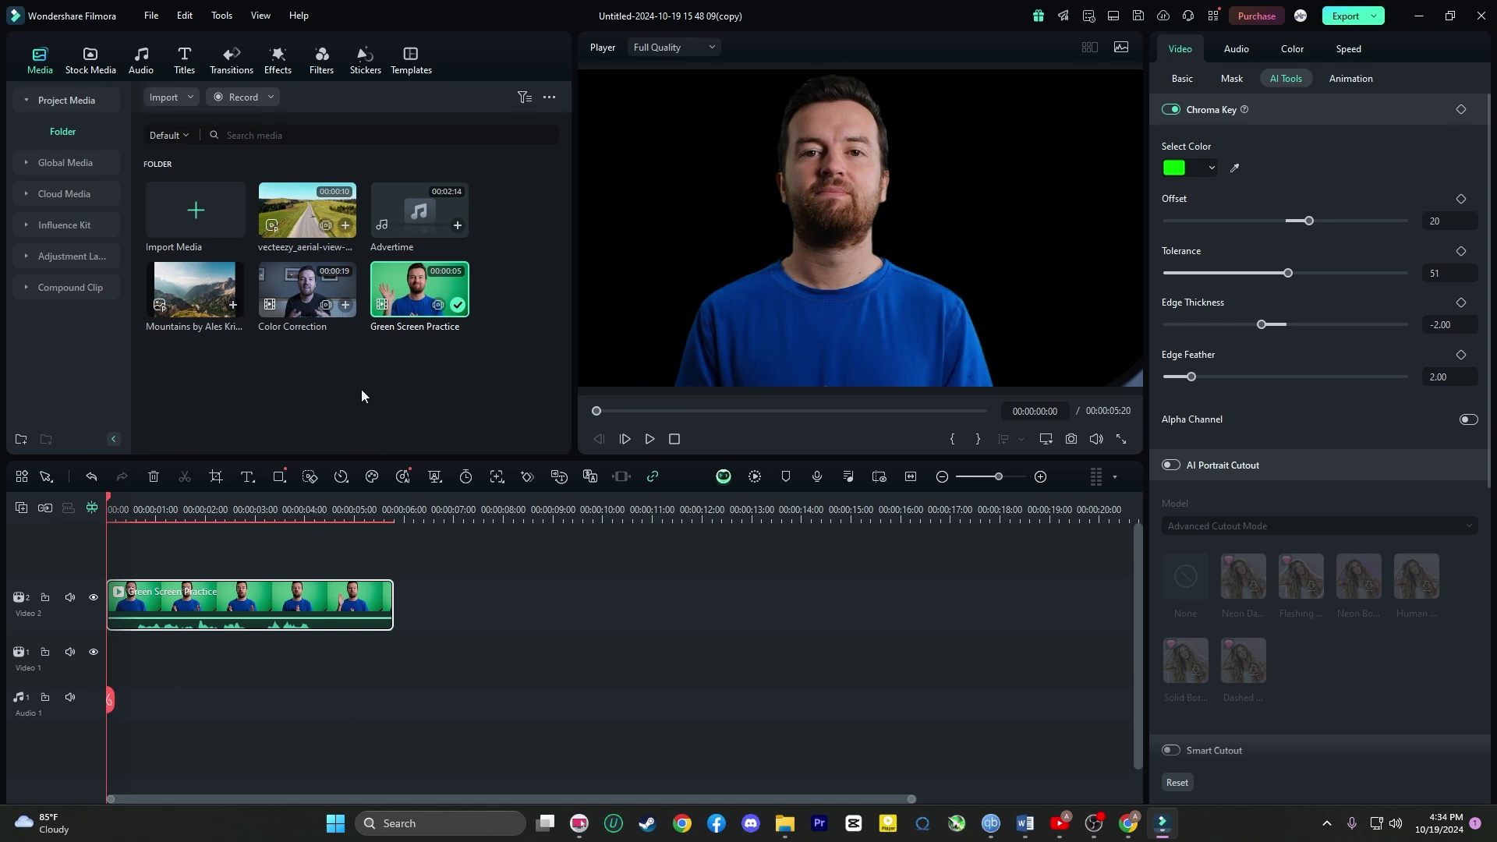
- Place the Mountains image on Video 1, trim it to the clip's length, and scale to ~145%
left_click_drag(121, 671, 124, 669)
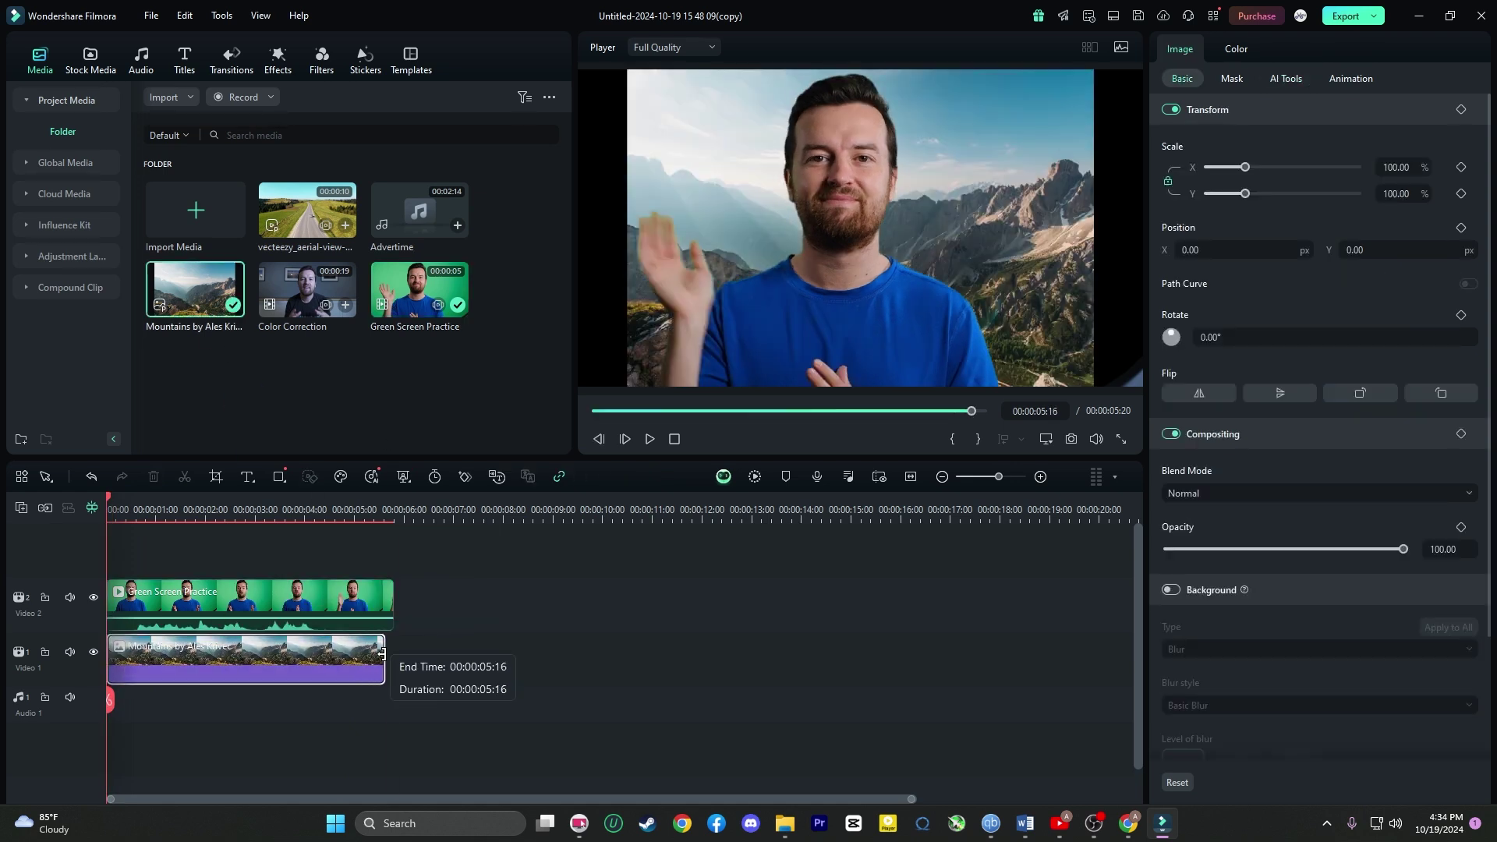
left_click_drag(381, 653, 393, 654)
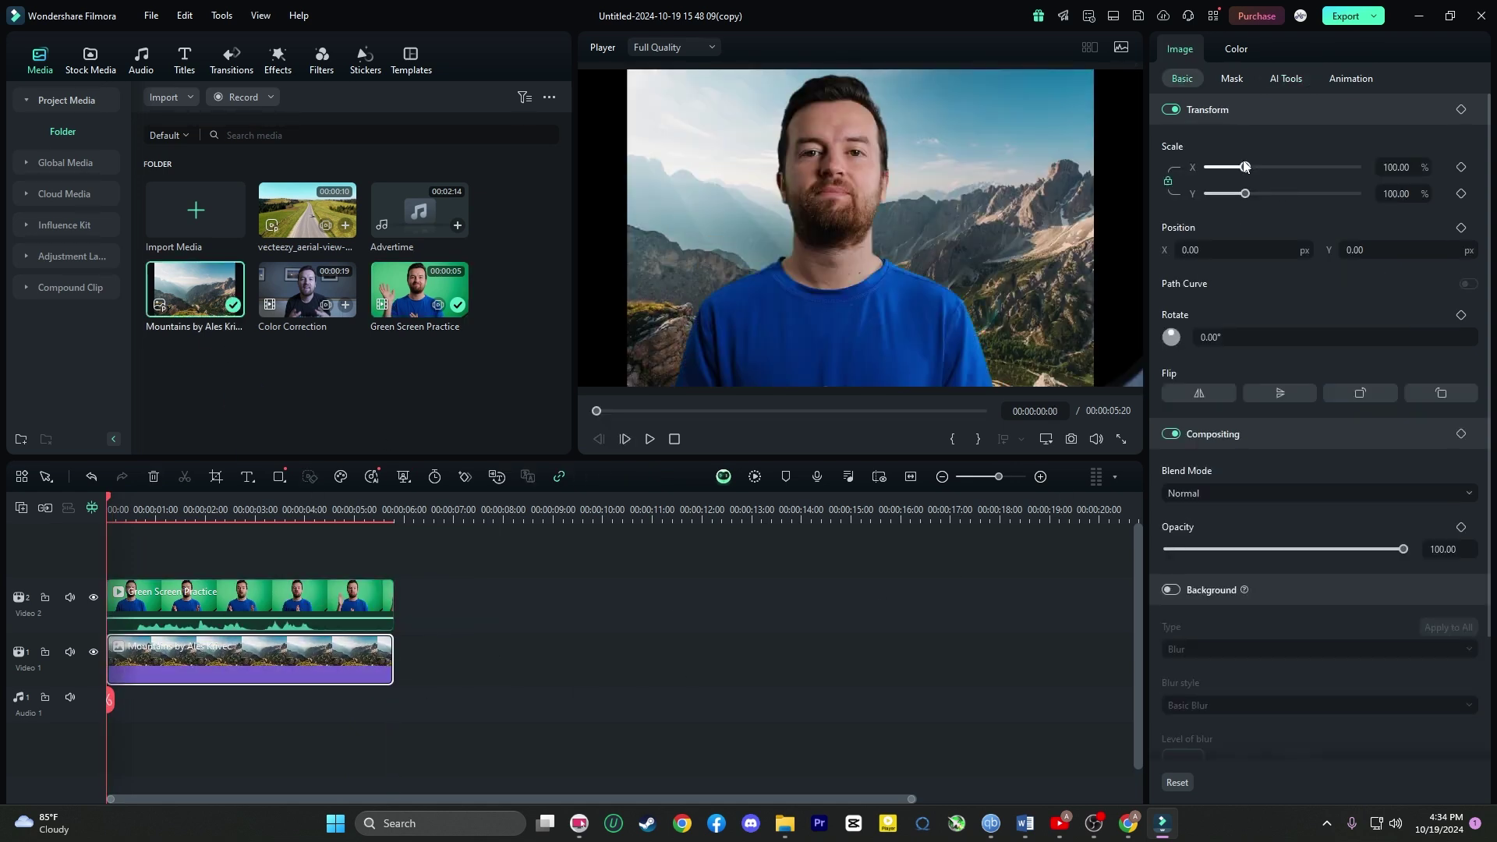
left_click_drag(1250, 169, 1263, 170)
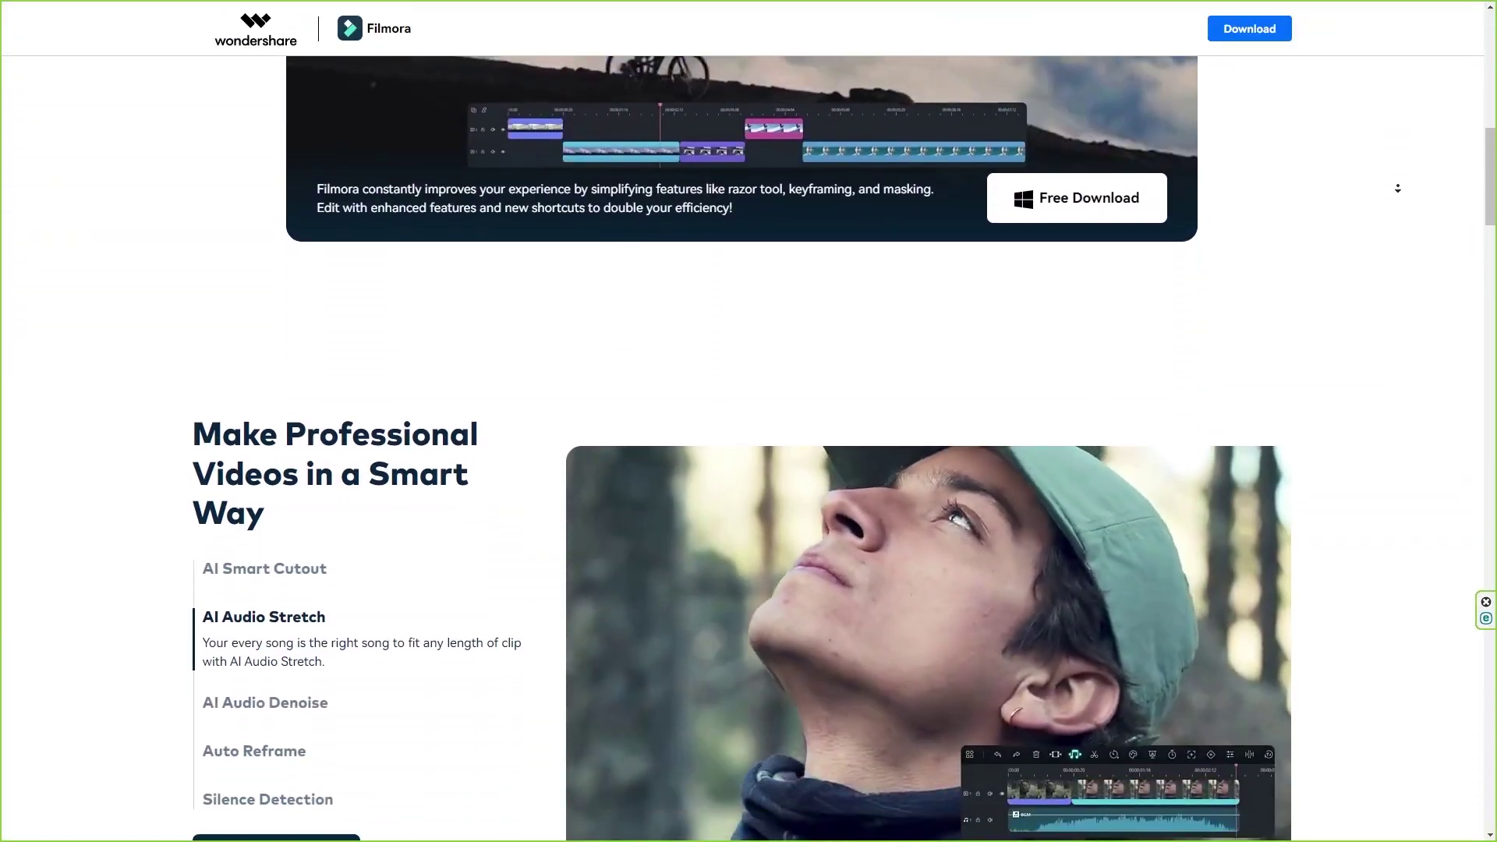
scroll(1398, 188, "down", 10)
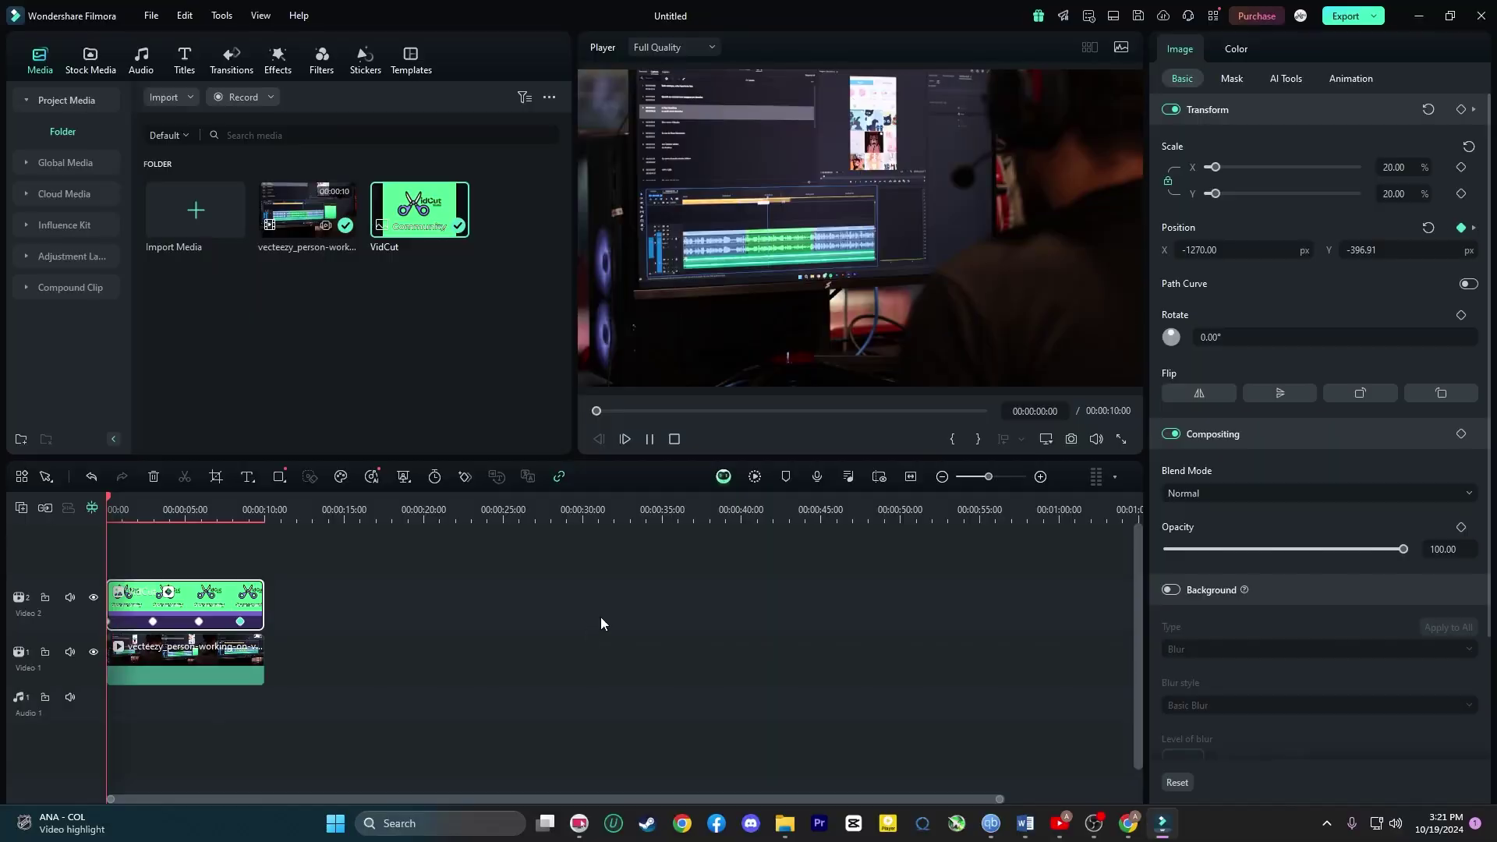
- Play back the edited timeline and browse the creative asset carousel cards
key("space")
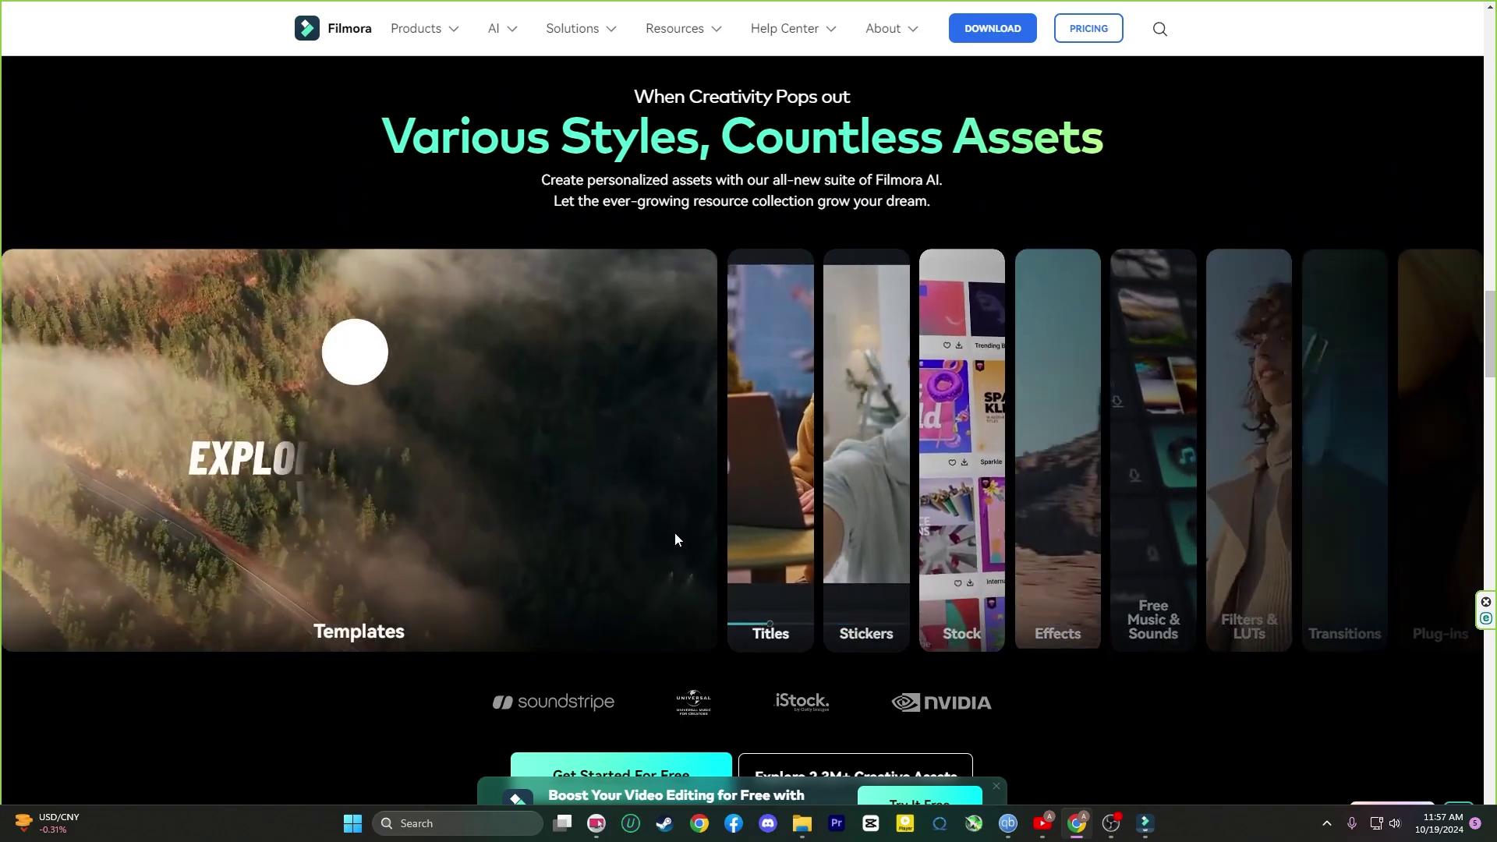
mouse_move(961, 521)
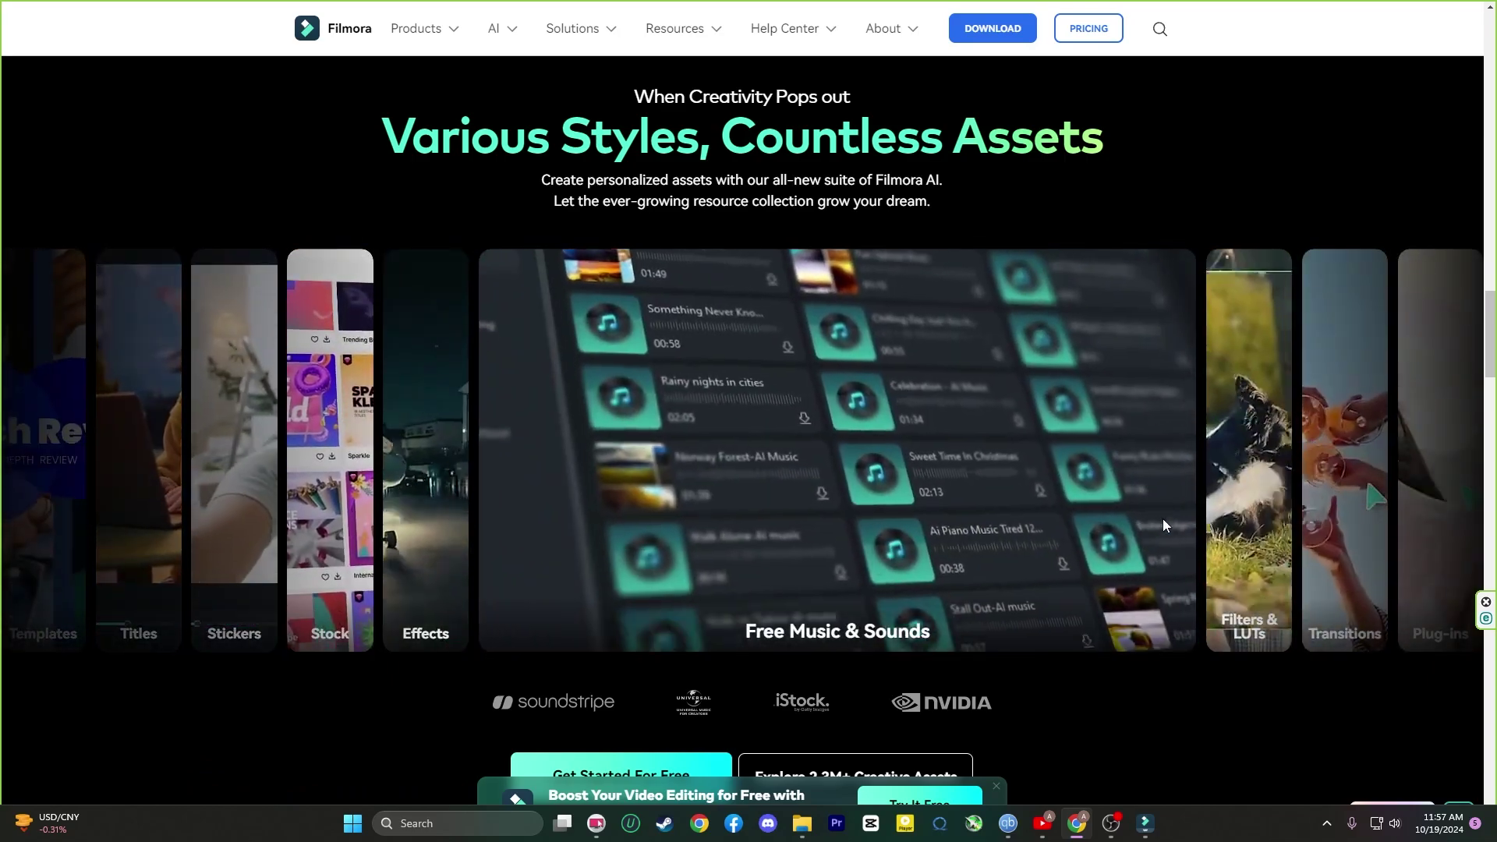
mouse_move(1224, 518)
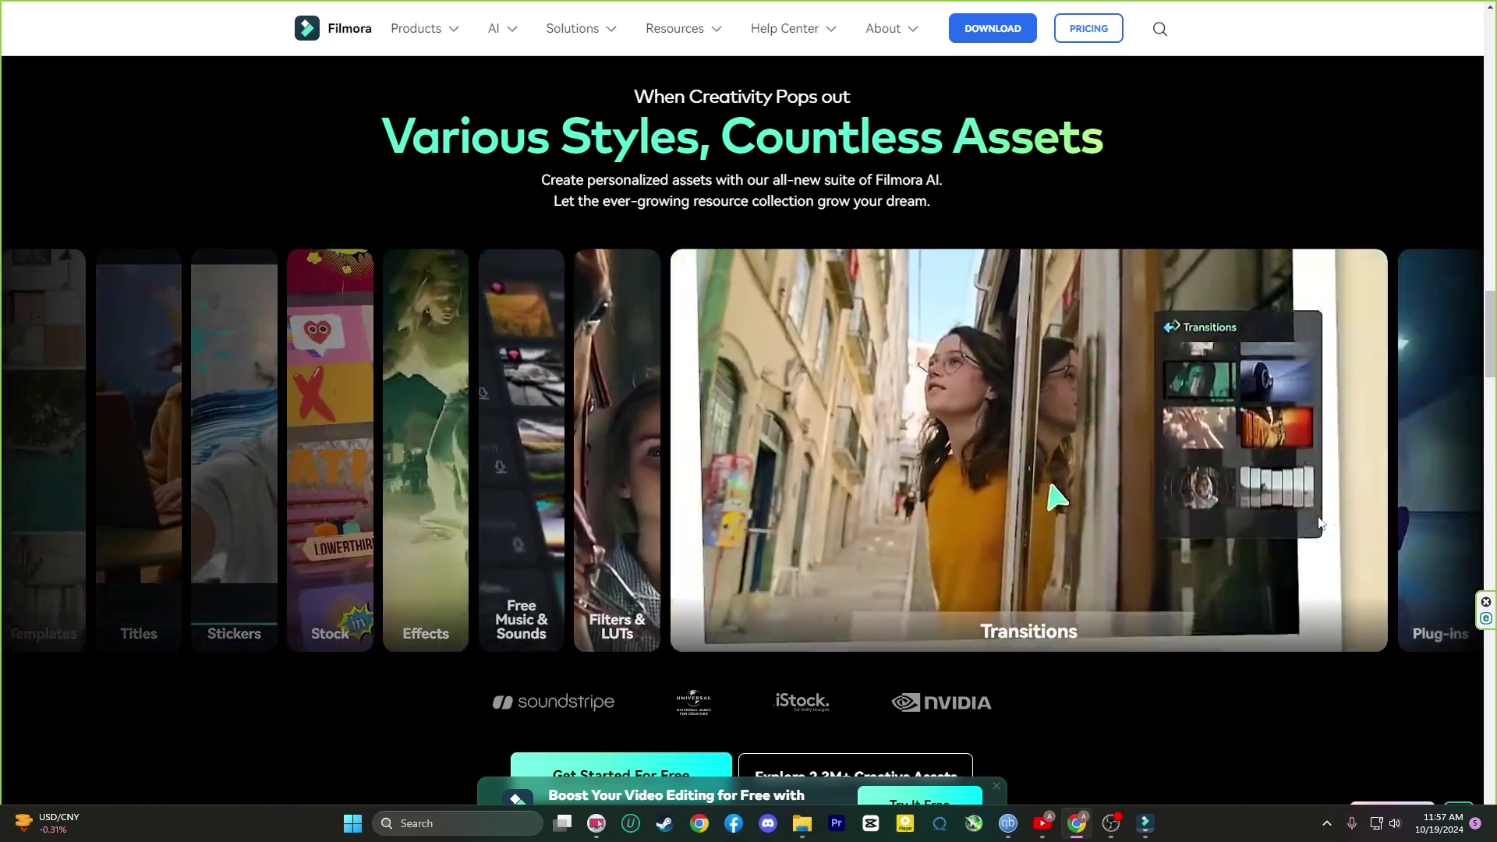
mouse_move(1468, 508)
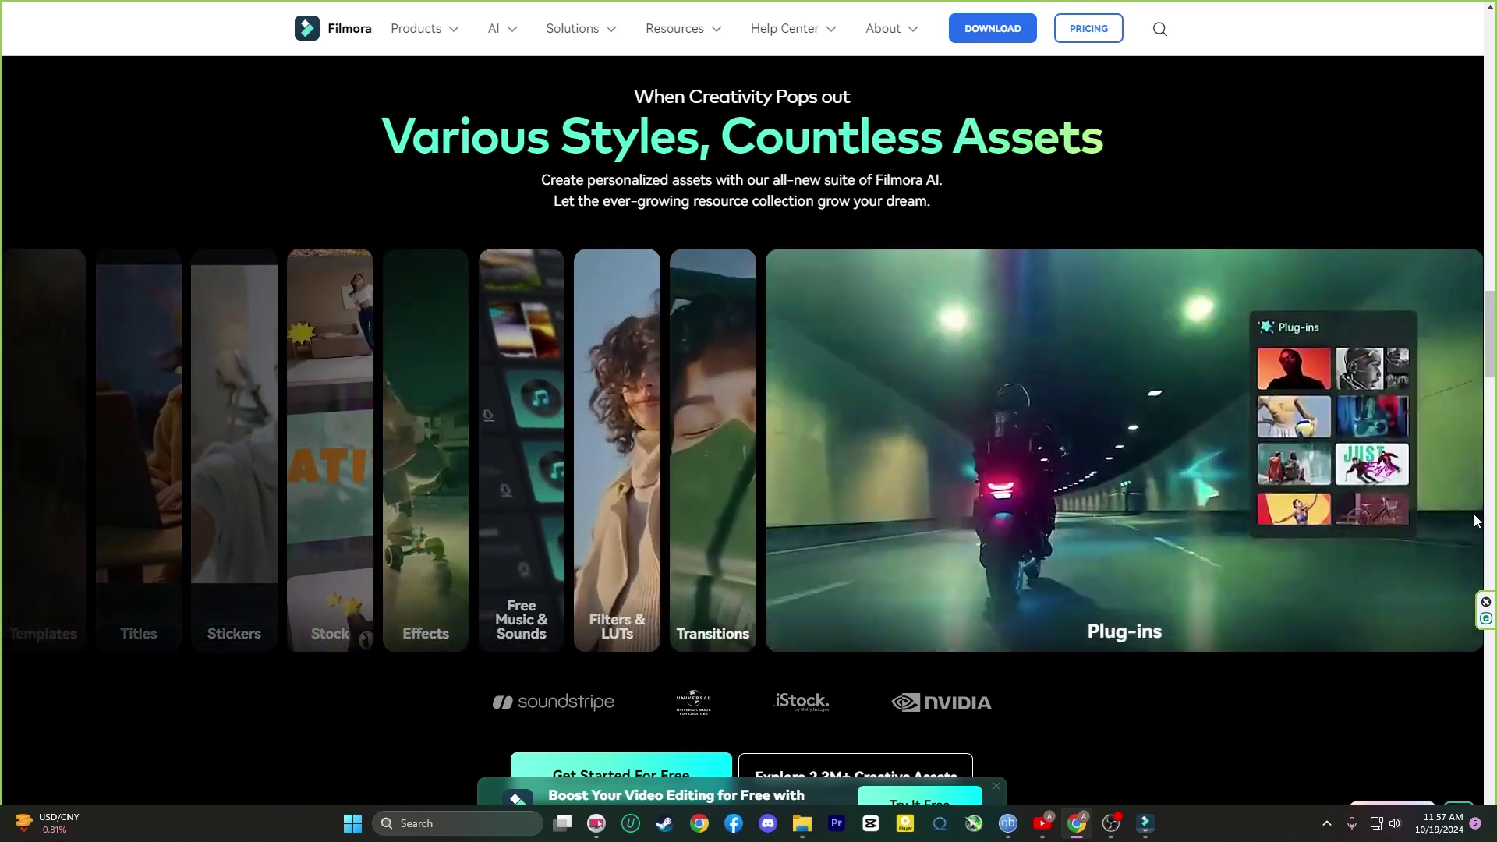
- Scroll the product page from the top hero down to the Hear From Them Talking reviews
scroll(1473, 513, "up", 15)
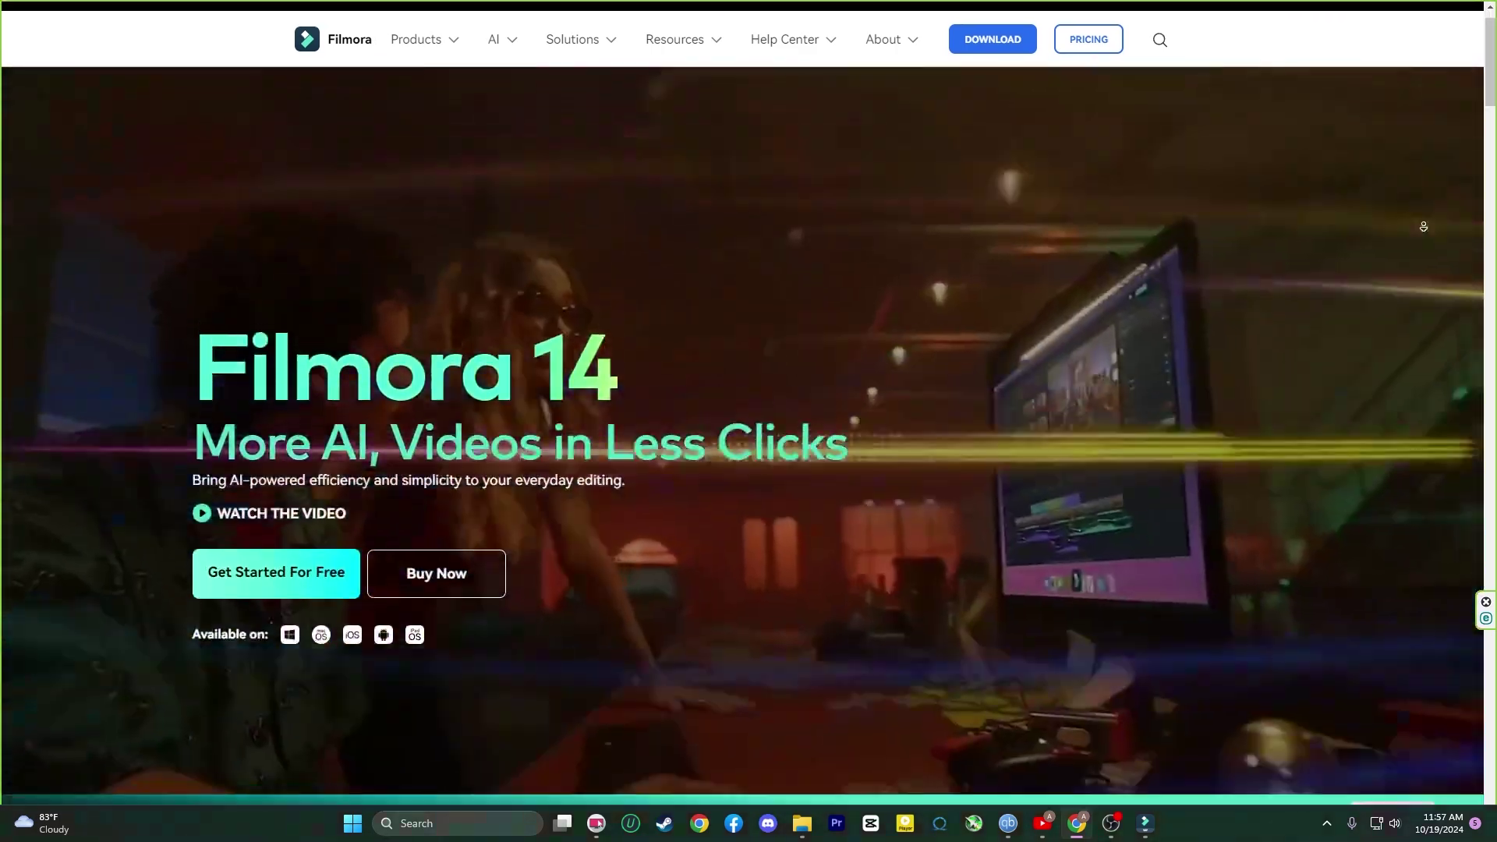
scroll(1424, 226, "down", 15)
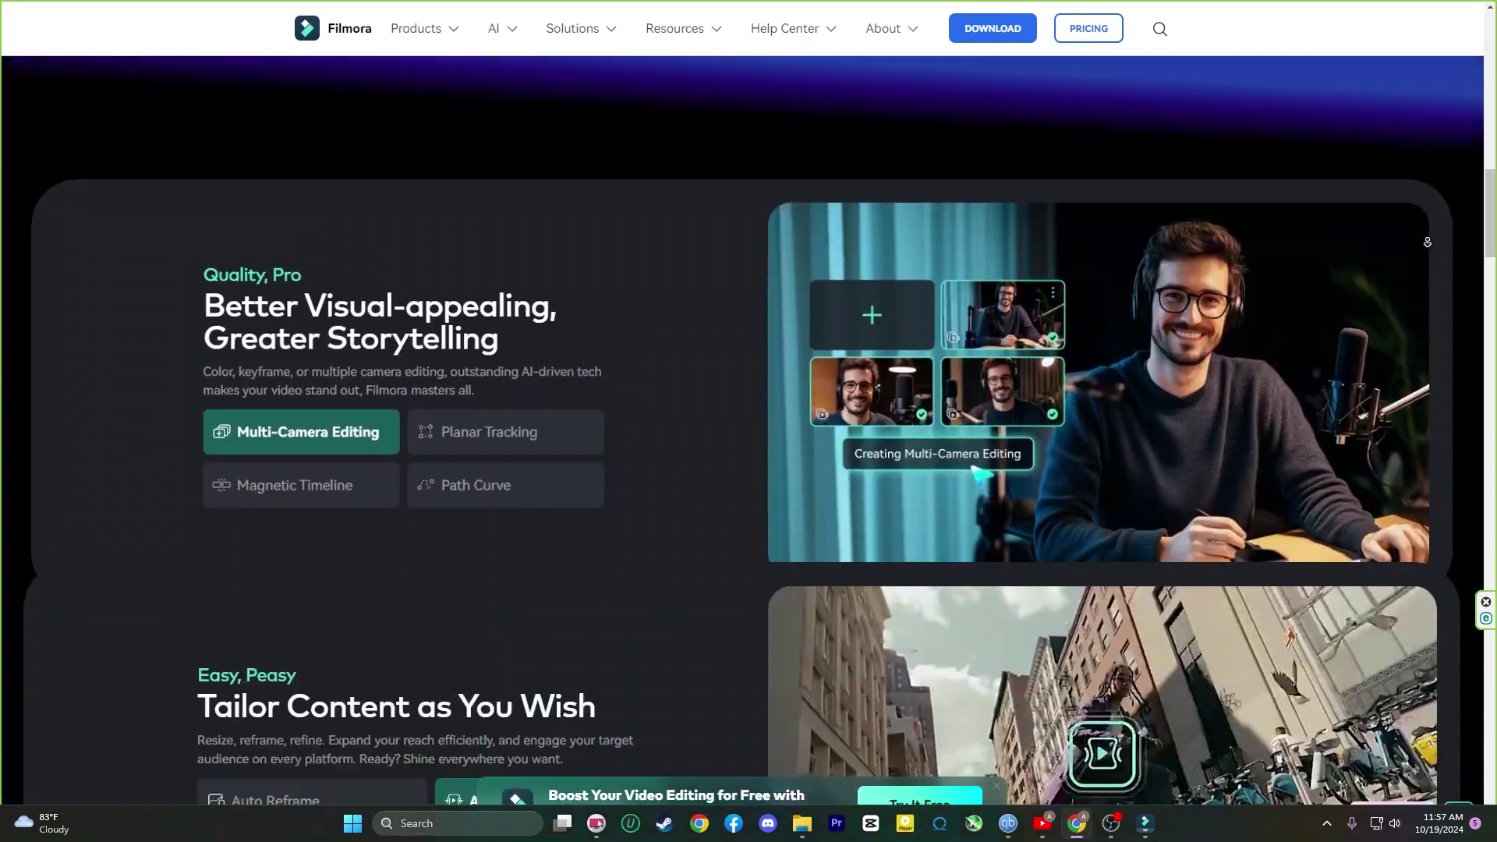
scroll(1427, 242, "down", 20)
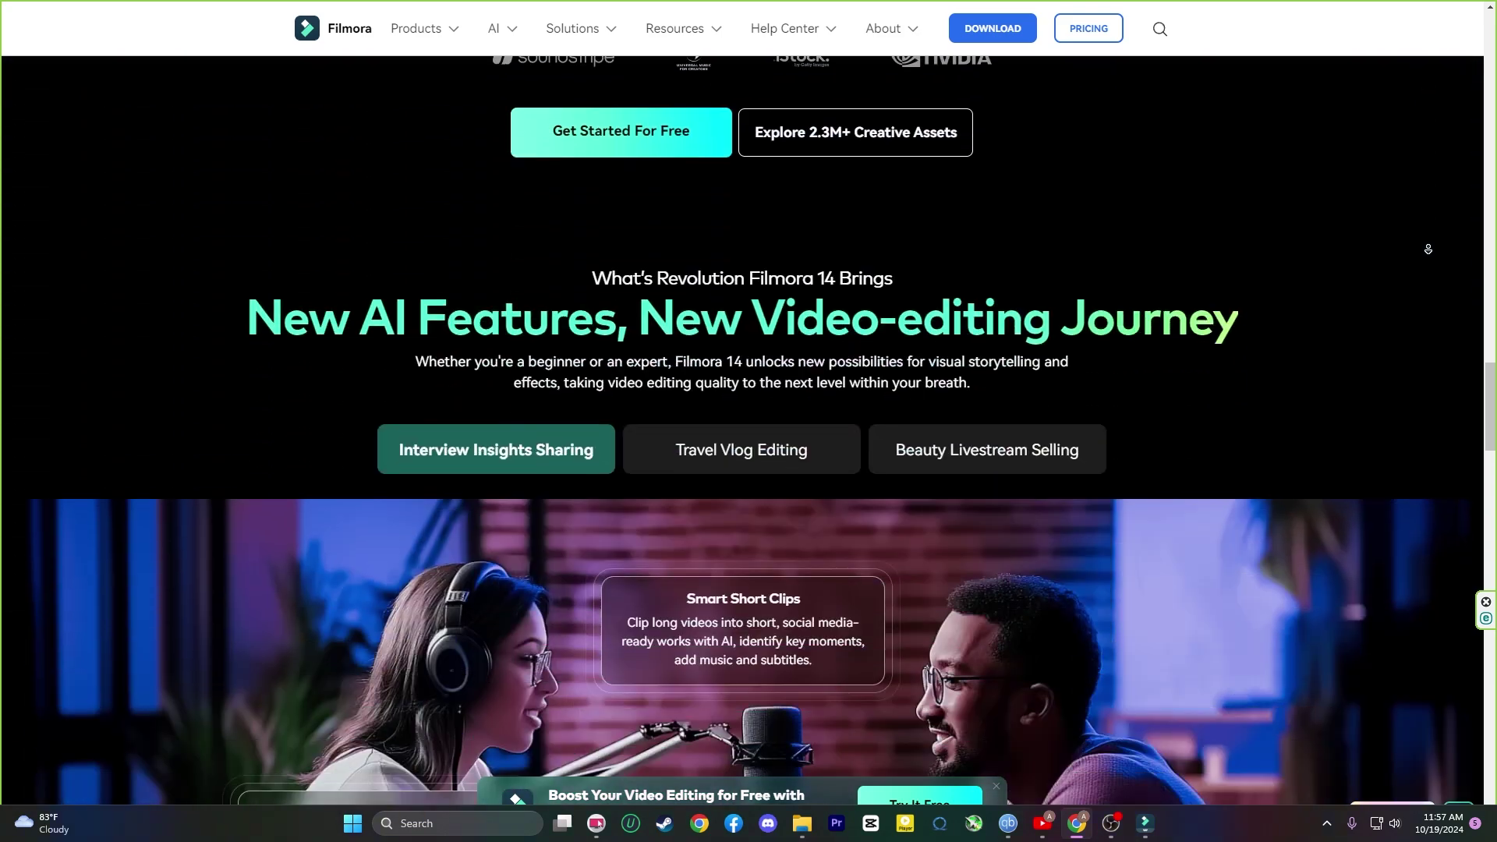
scroll(1428, 249, "down", 20)
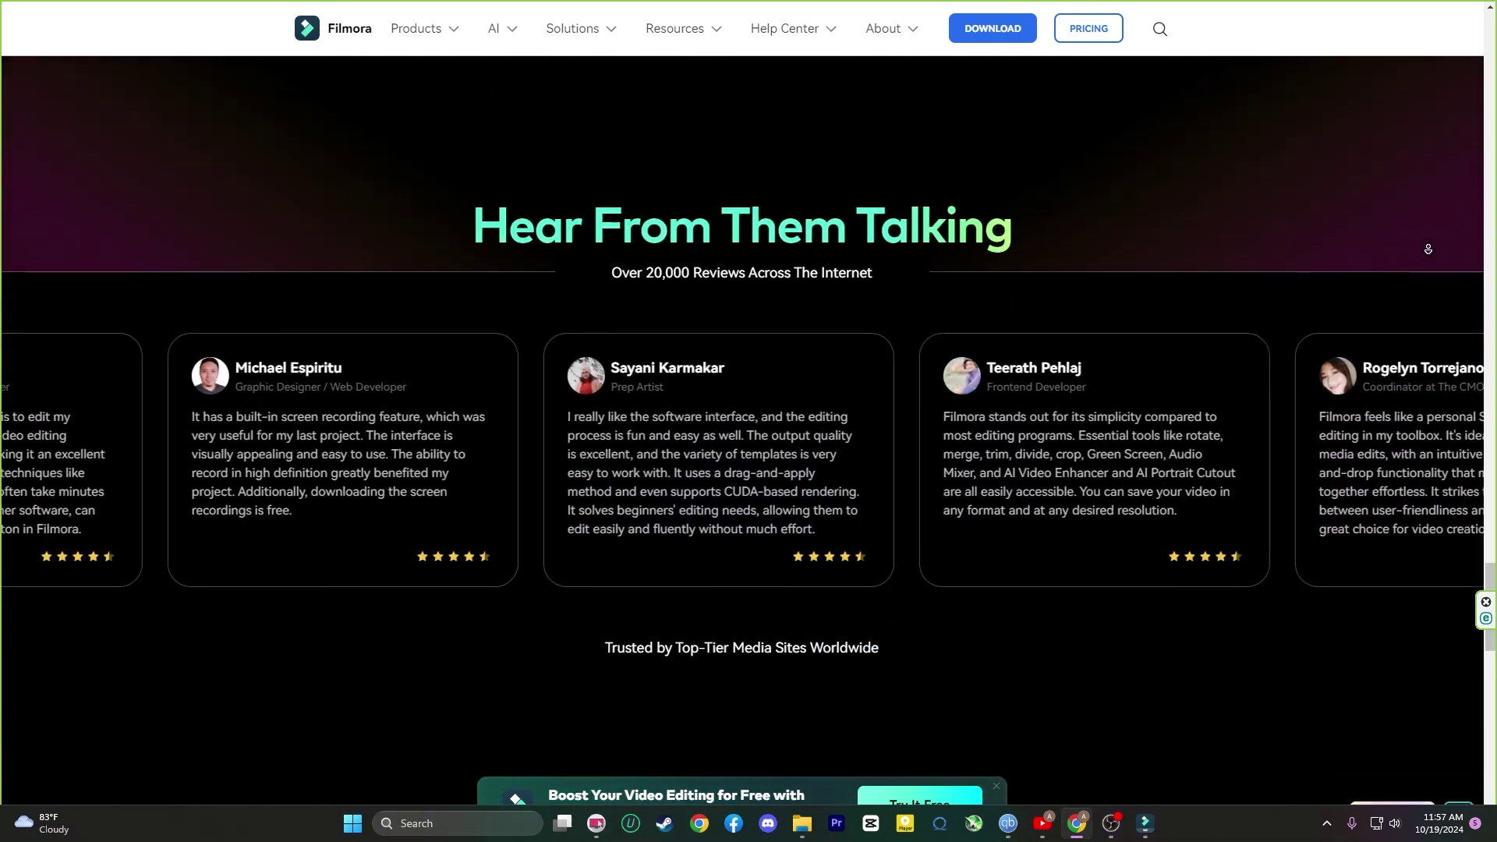